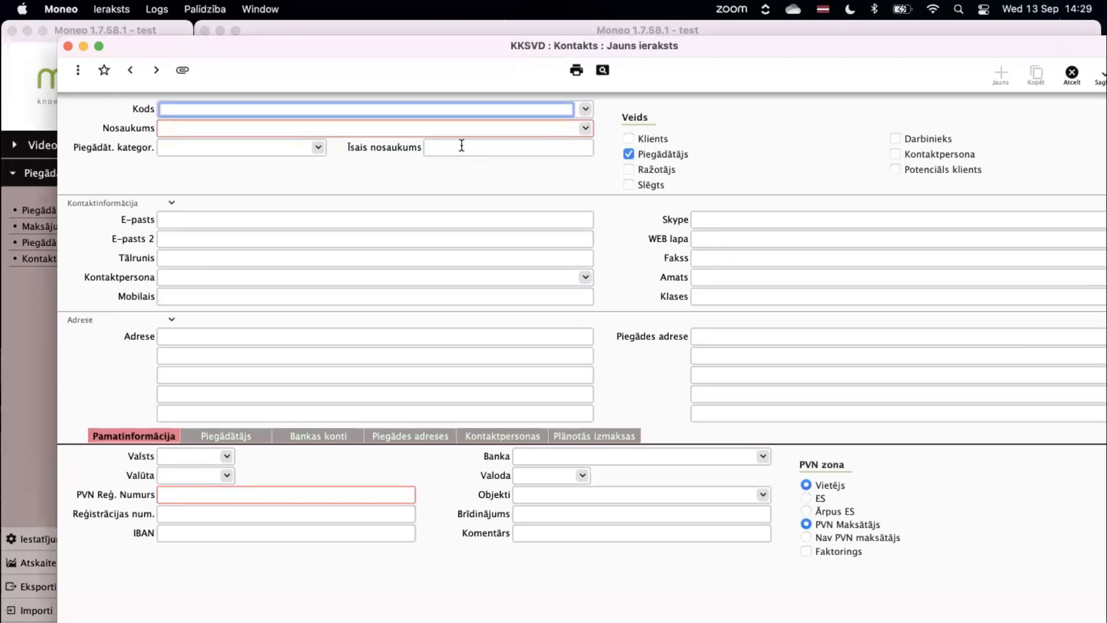
Enter 'neste' as the search text in the new supplier's Nosaukums field.
click(443, 127)
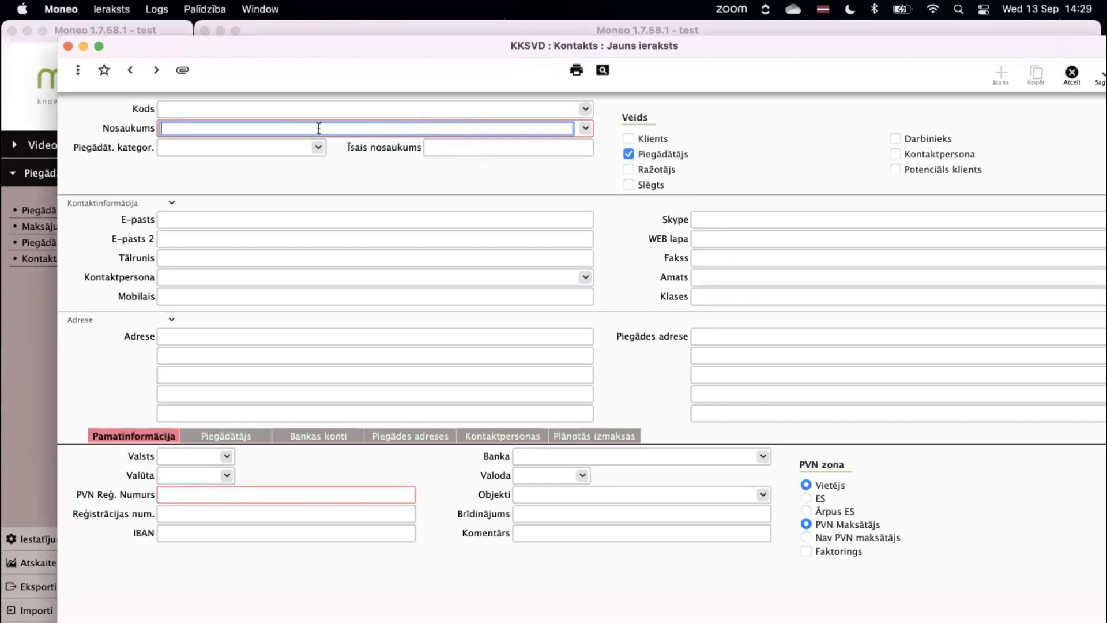
text(neste)
Fill the supplier form from the Lursoft company register with NESTE LATVIJA, SIA's details.
click(585, 130)
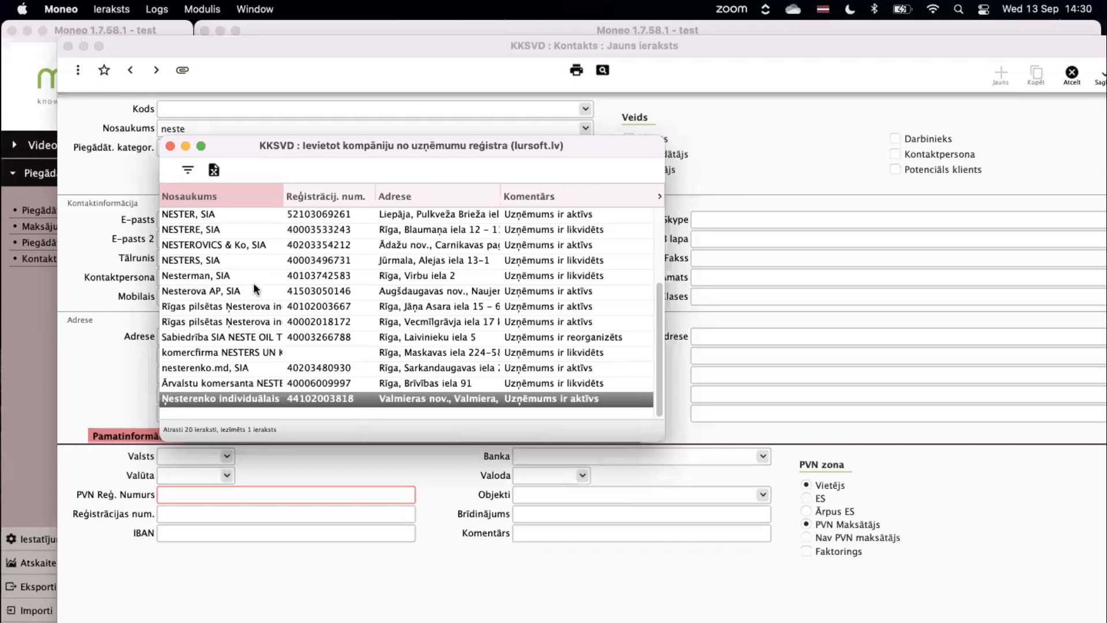
scroll(254, 287, up, 3)
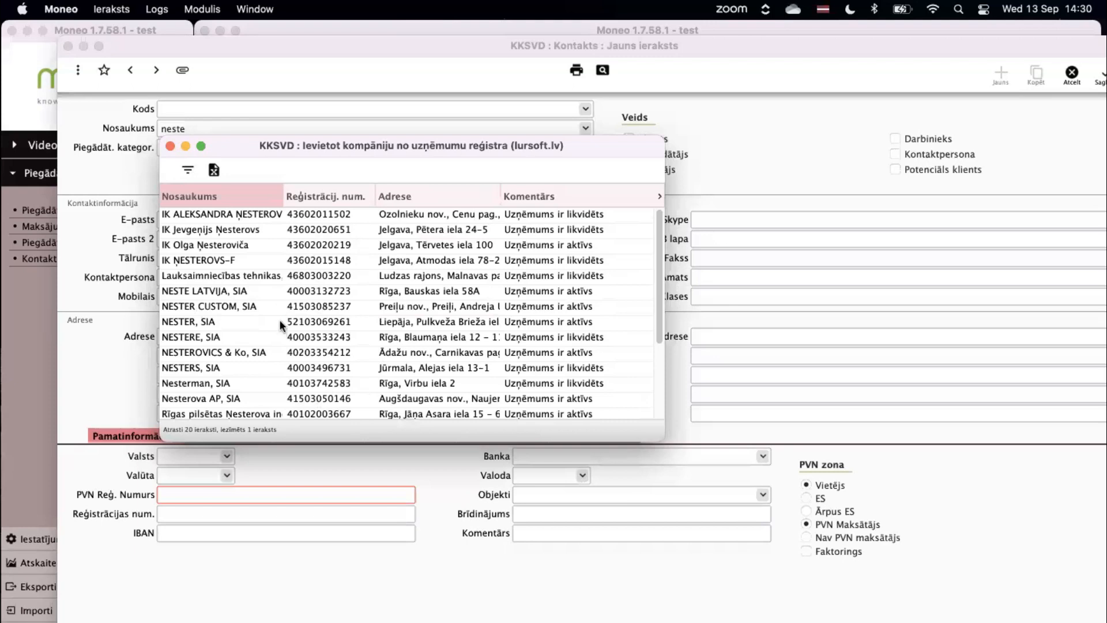
click(205, 290)
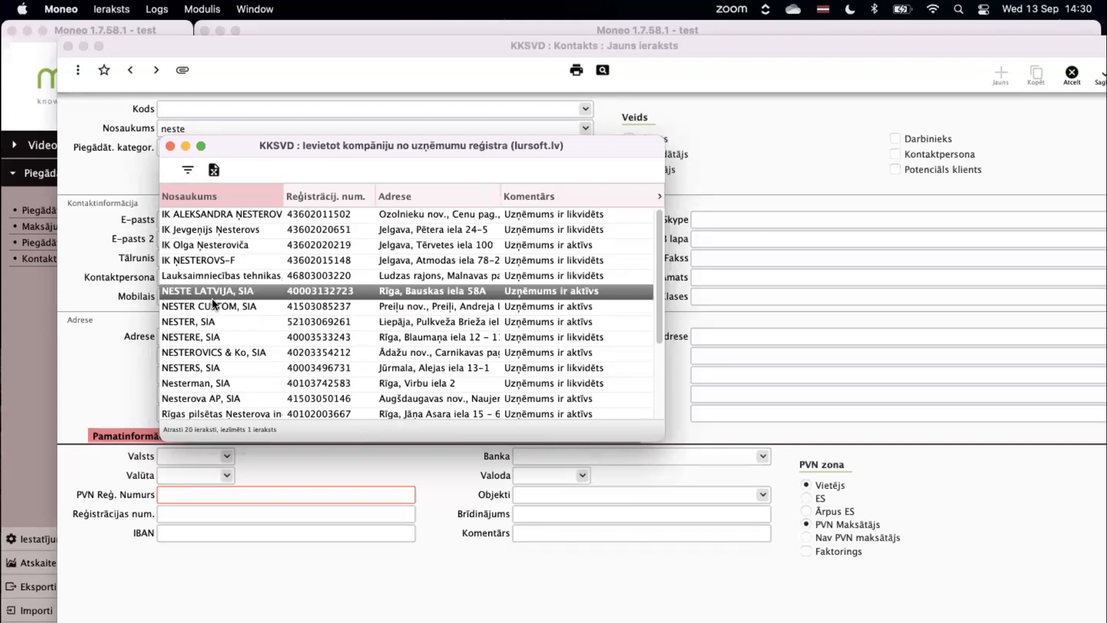
double_click(212, 297)
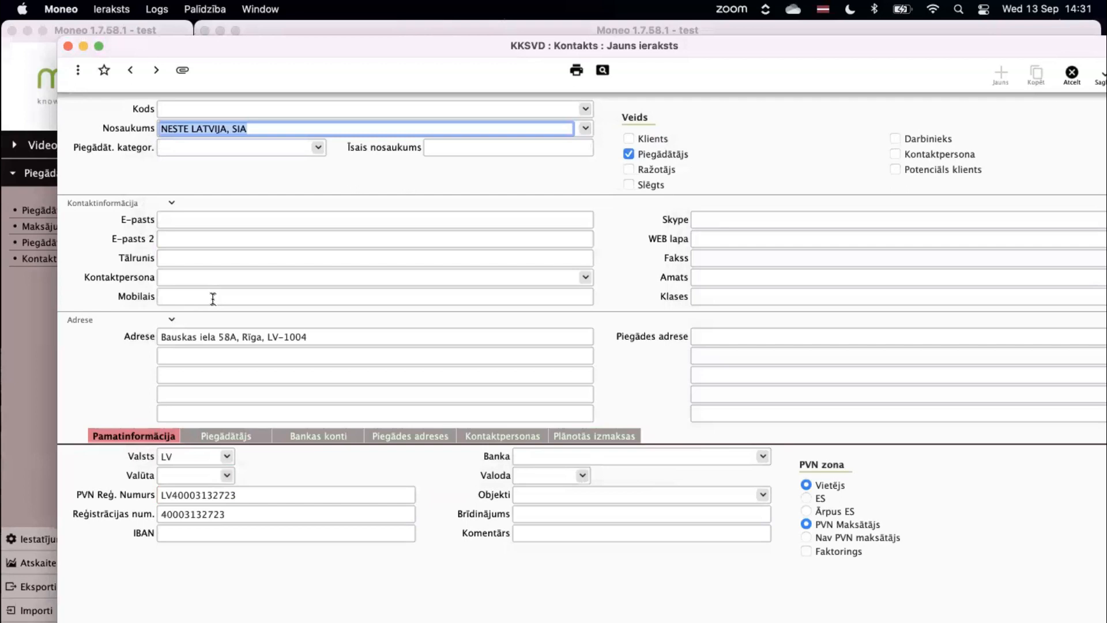
click(238, 220)
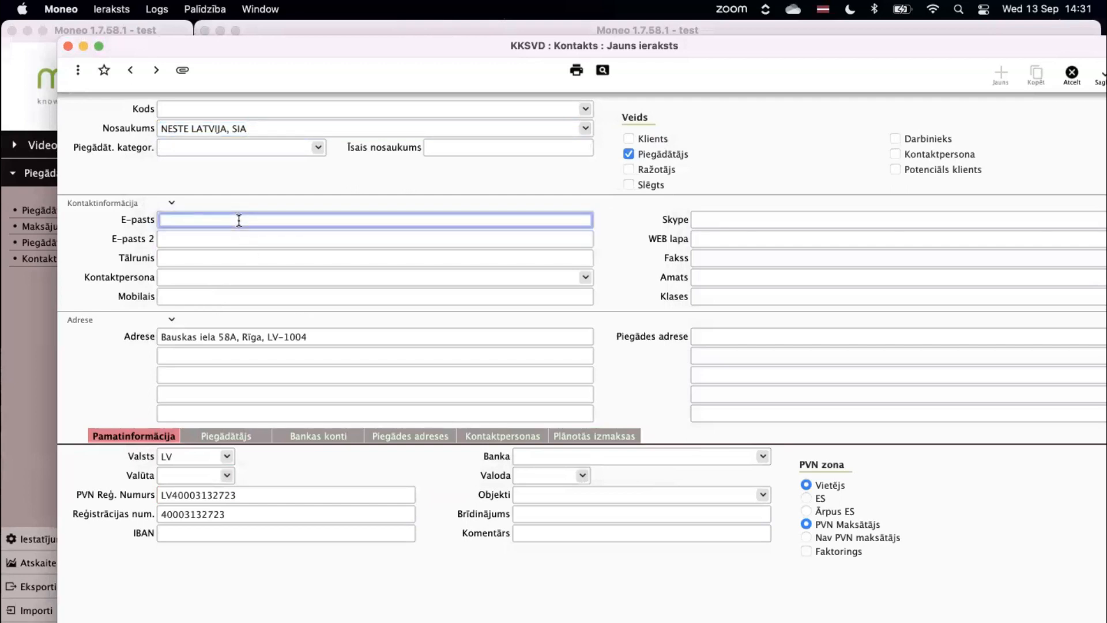
click(226, 254)
click(224, 278)
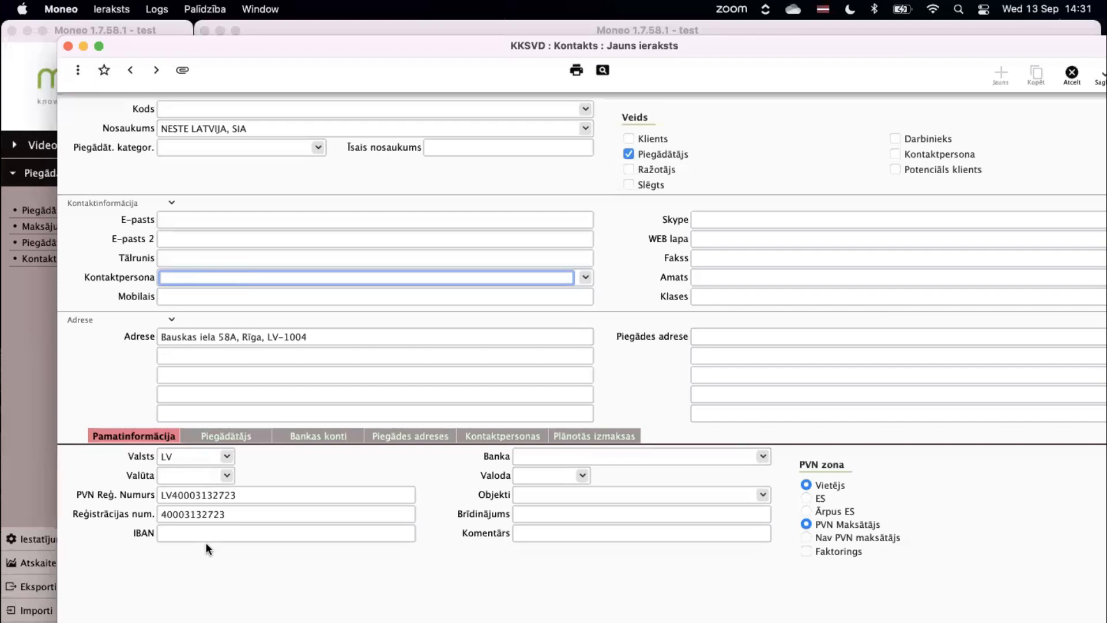
click(245, 516)
drag(276, 516, 94, 514)
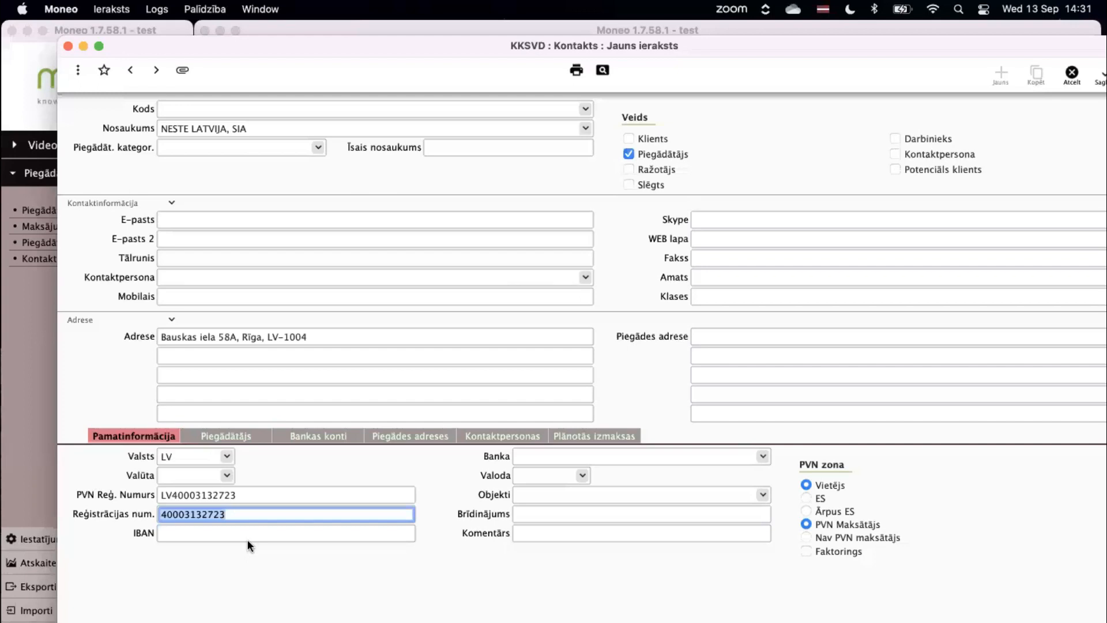
click(220, 533)
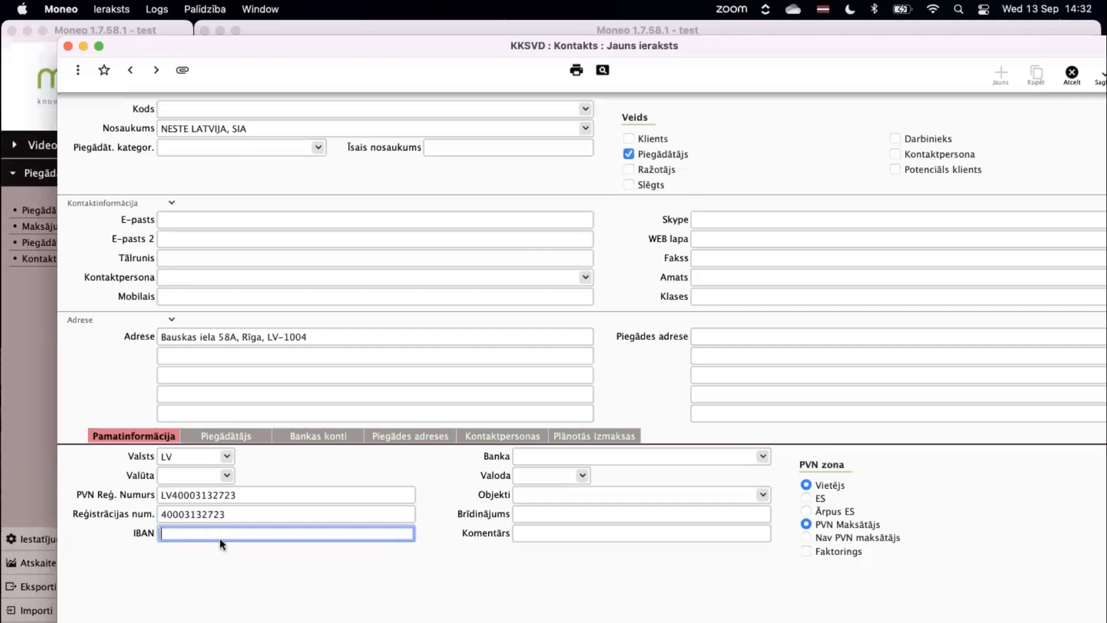
Enter the supplier's IBAN, correcting the mistyped bank code.
click(555, 460)
click(367, 533)
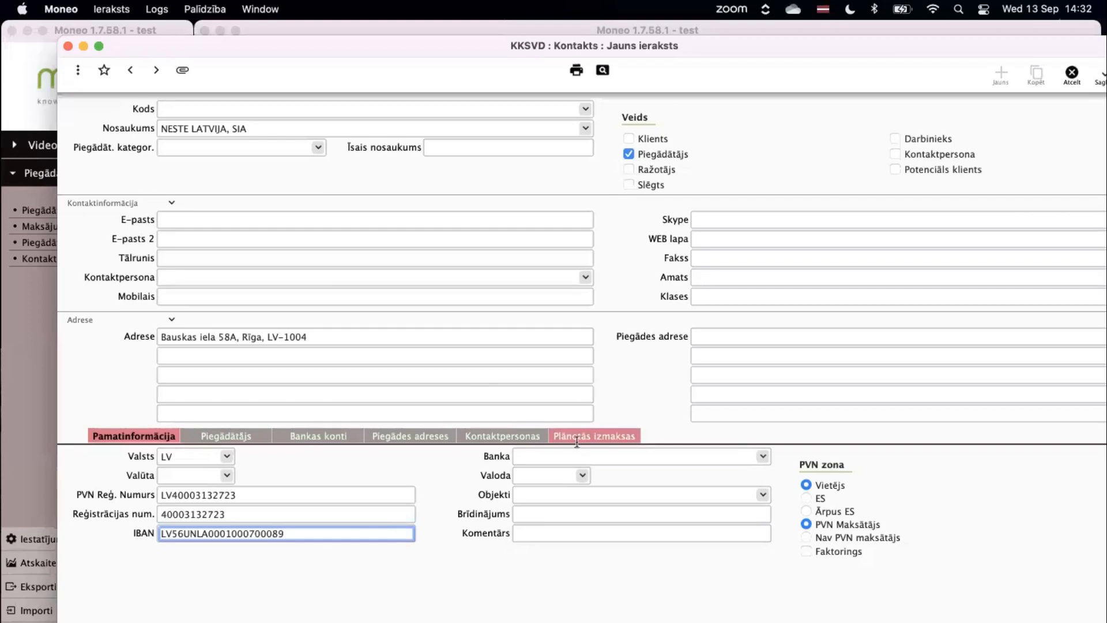
key(Tab)
Choose UNLALV, SEB banka AS as the bank by searching 'unla'.
click(763, 457)
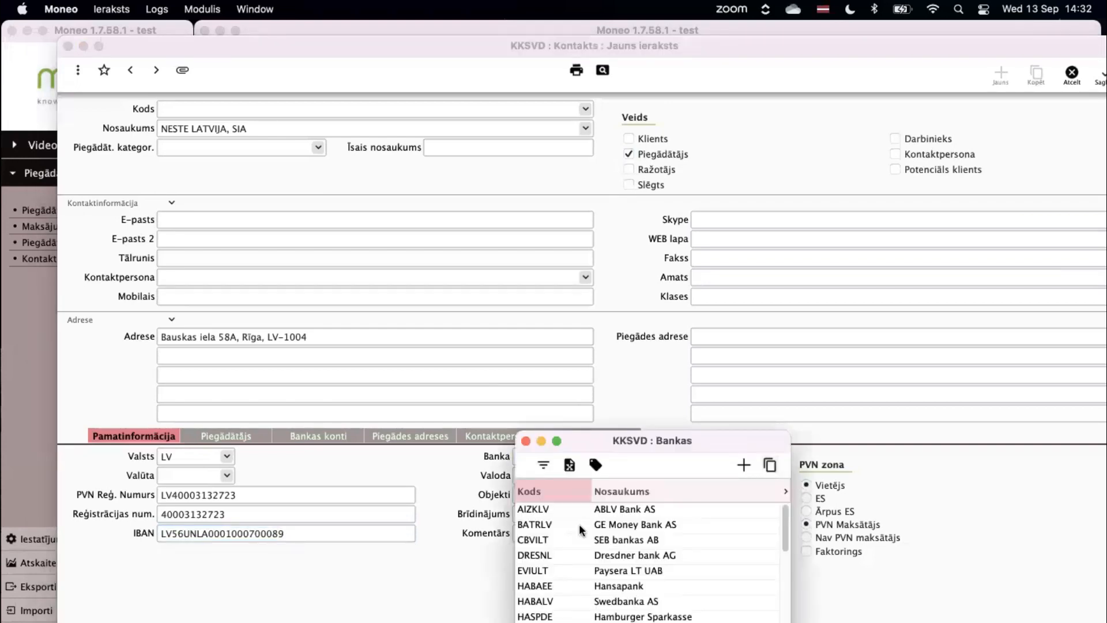
text(unla)
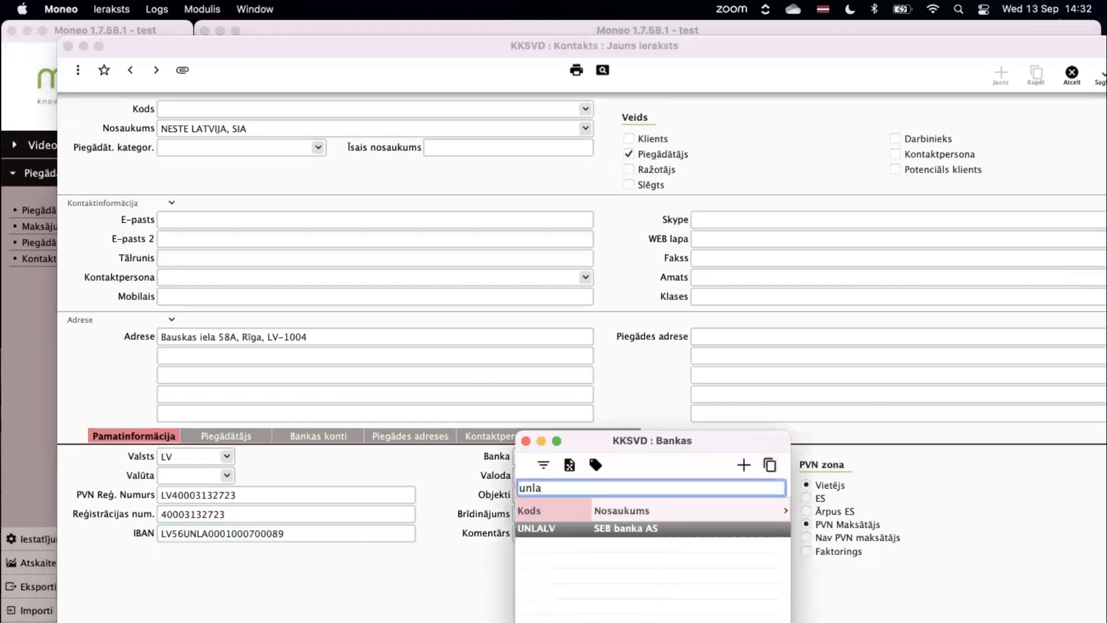
key(Return)
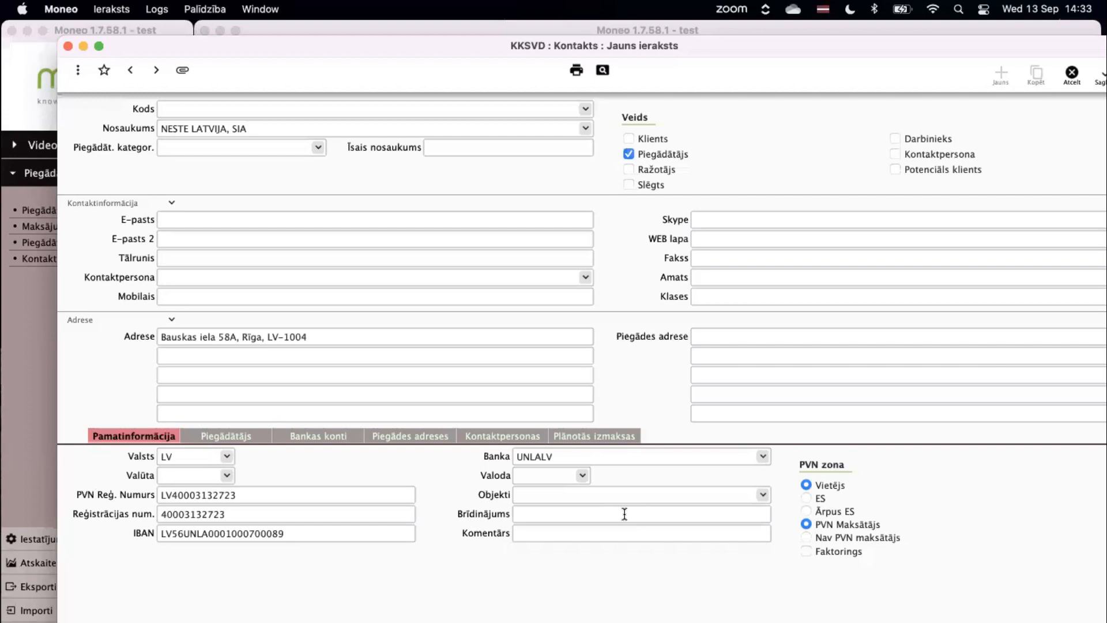
Add a second bank account IBAN with the comment 'Tikai ES projektiem', then show the Piegādātājs panel.
click(334, 436)
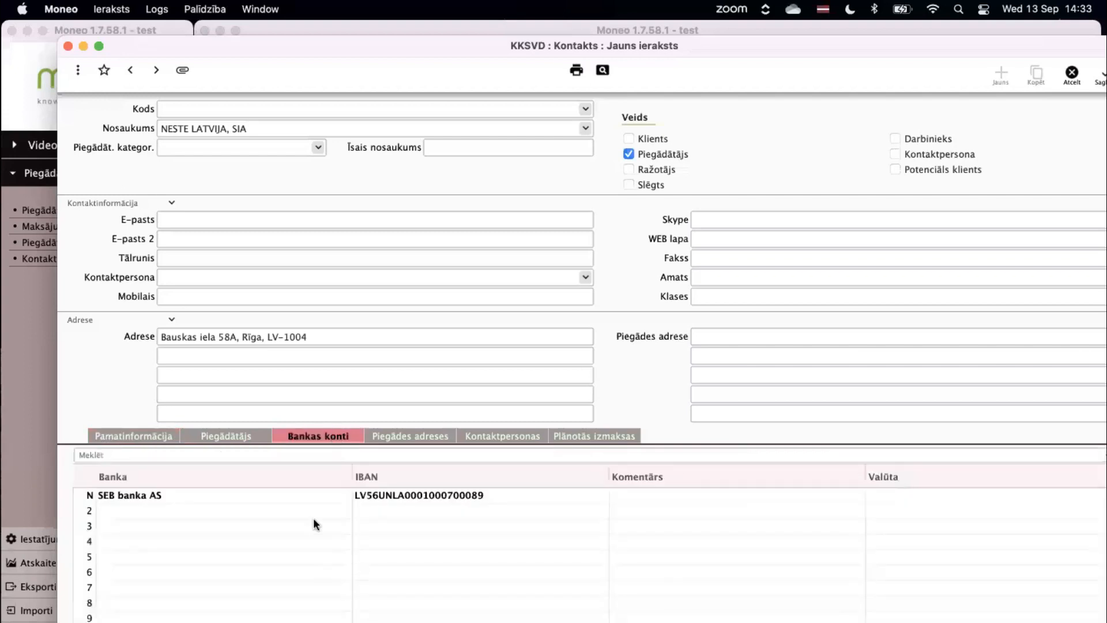
click(366, 508)
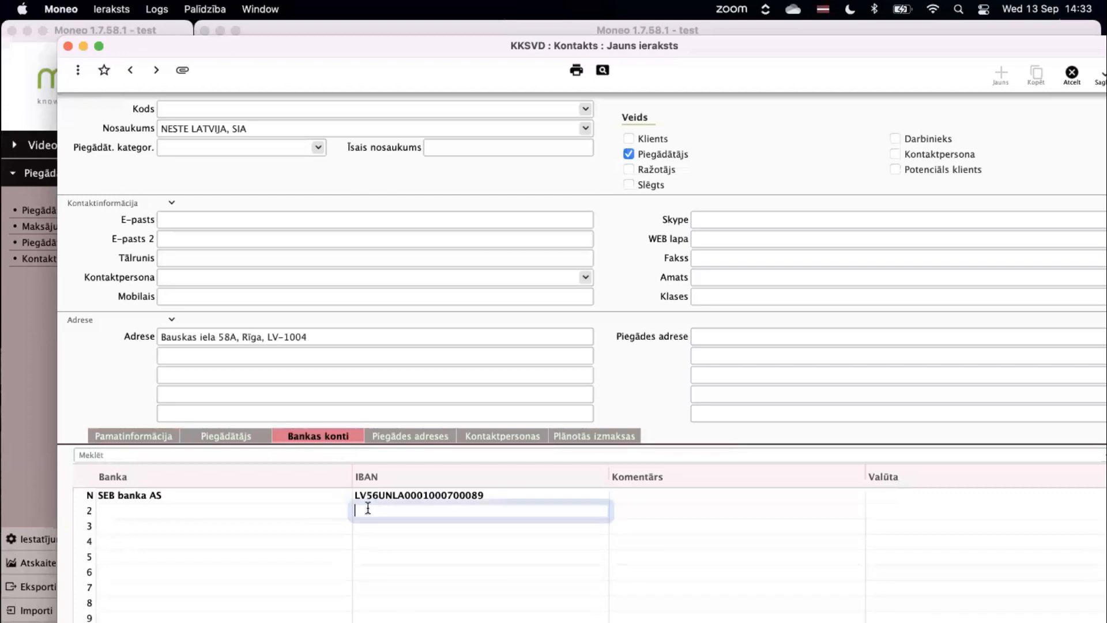
click(208, 511)
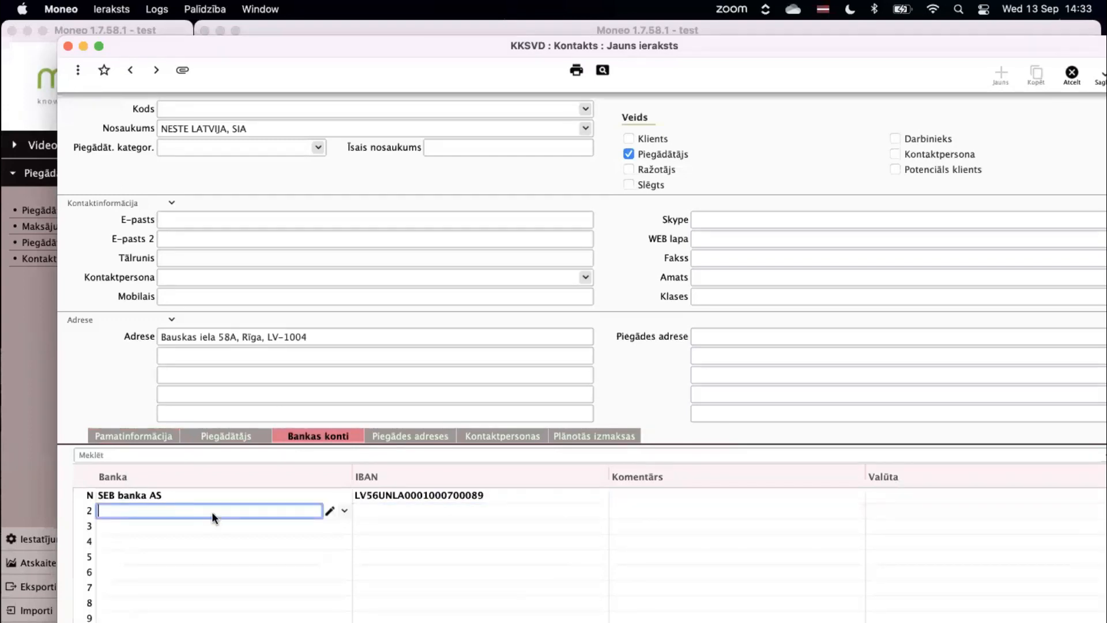
click(364, 515)
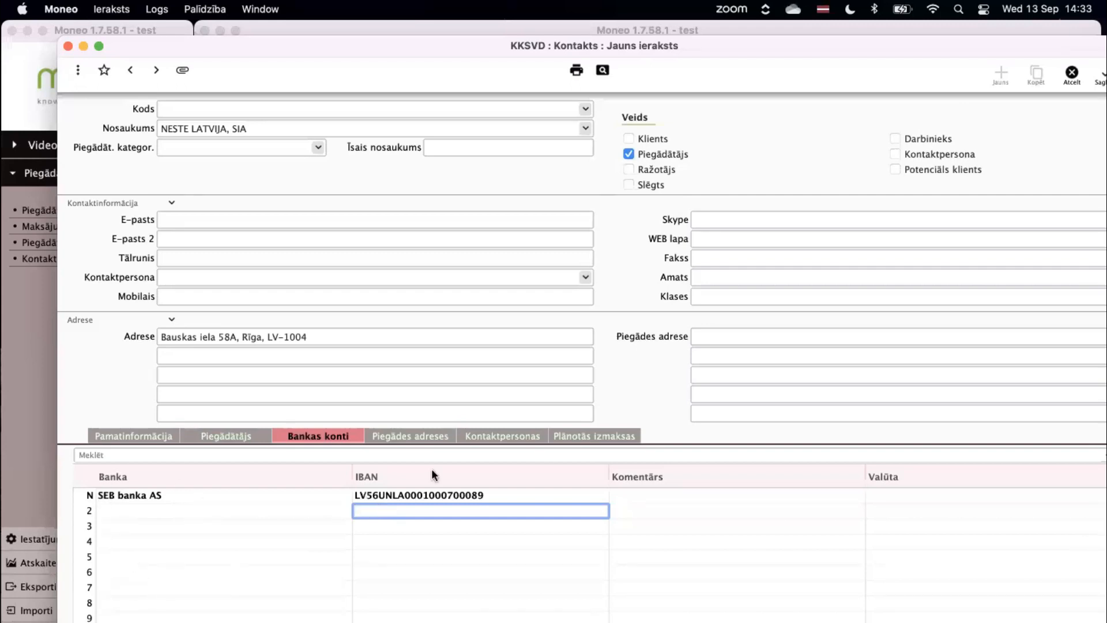
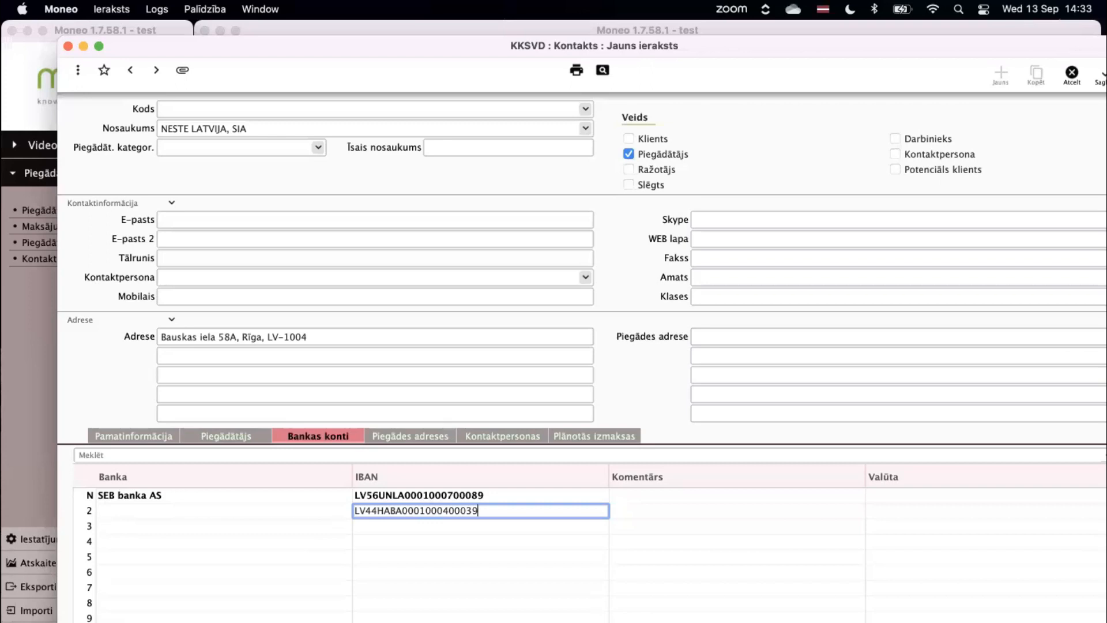
key(Tab)
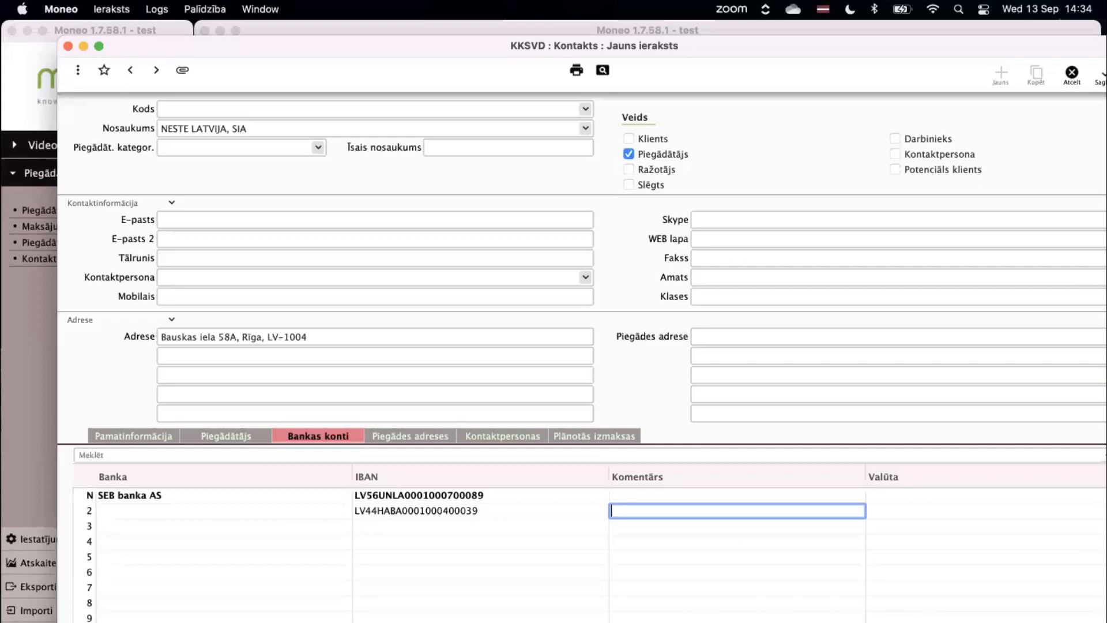
text(Tikai ES projektiem)
click(196, 440)
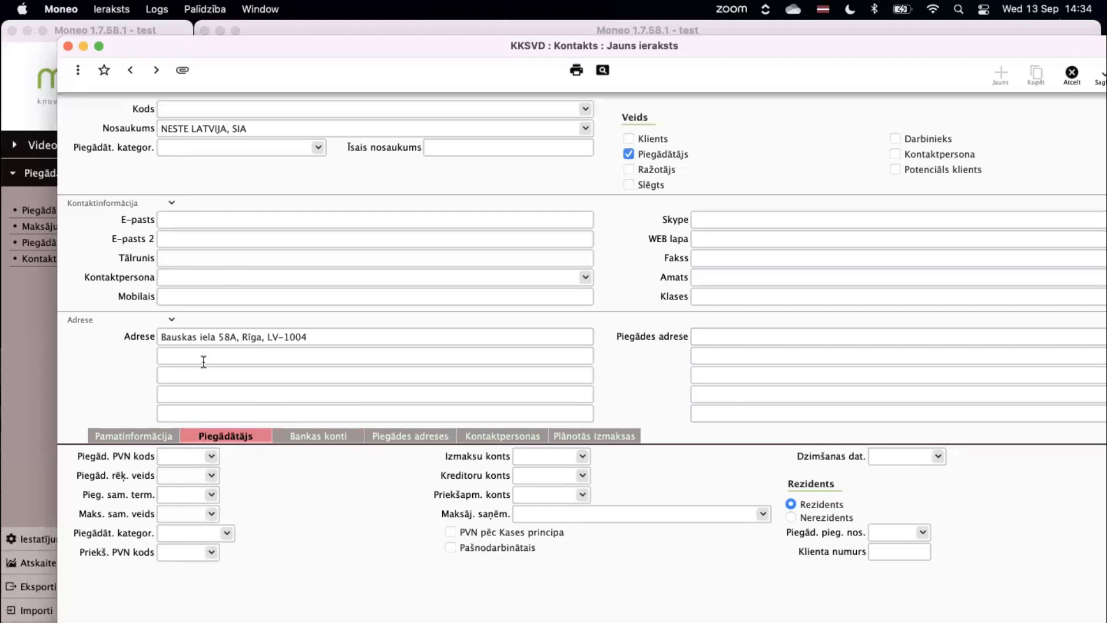
Open Moneo's Piegādātāju kontējums settings showing creditor account 5310 and tax code group PDEF.
click(175, 456)
click(33, 68)
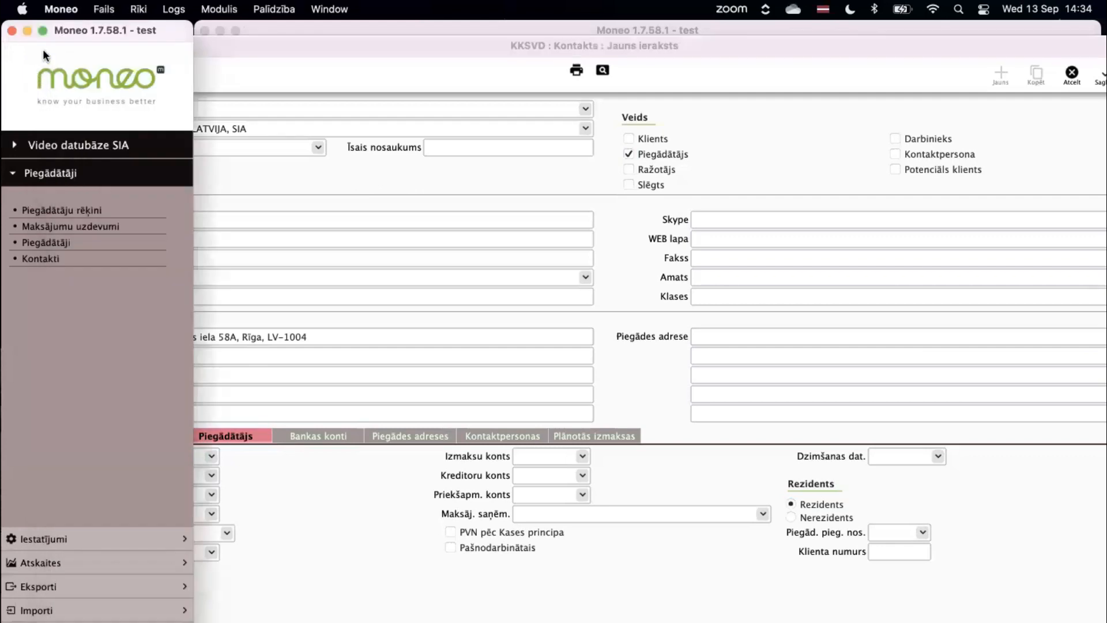
click(60, 9)
click(72, 56)
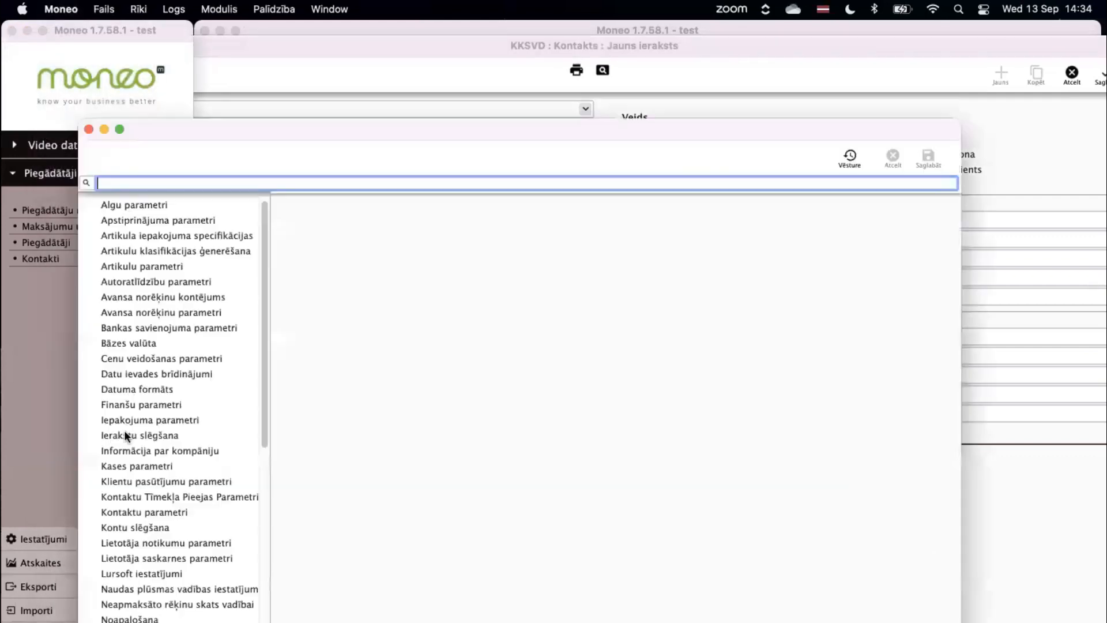
scroll(166, 515, down, 5)
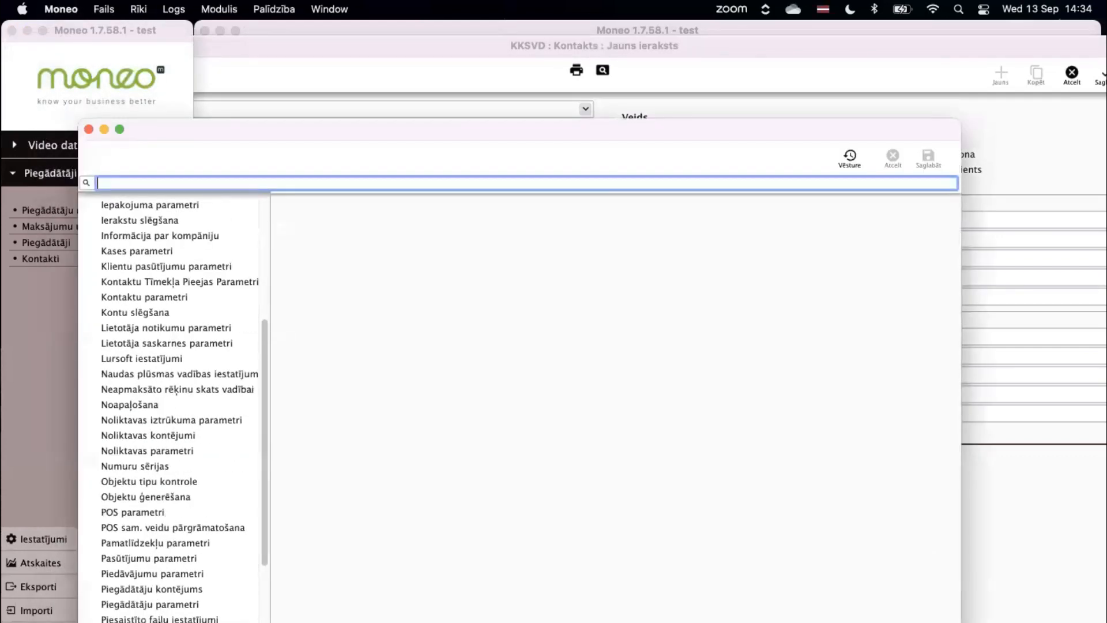
click(167, 588)
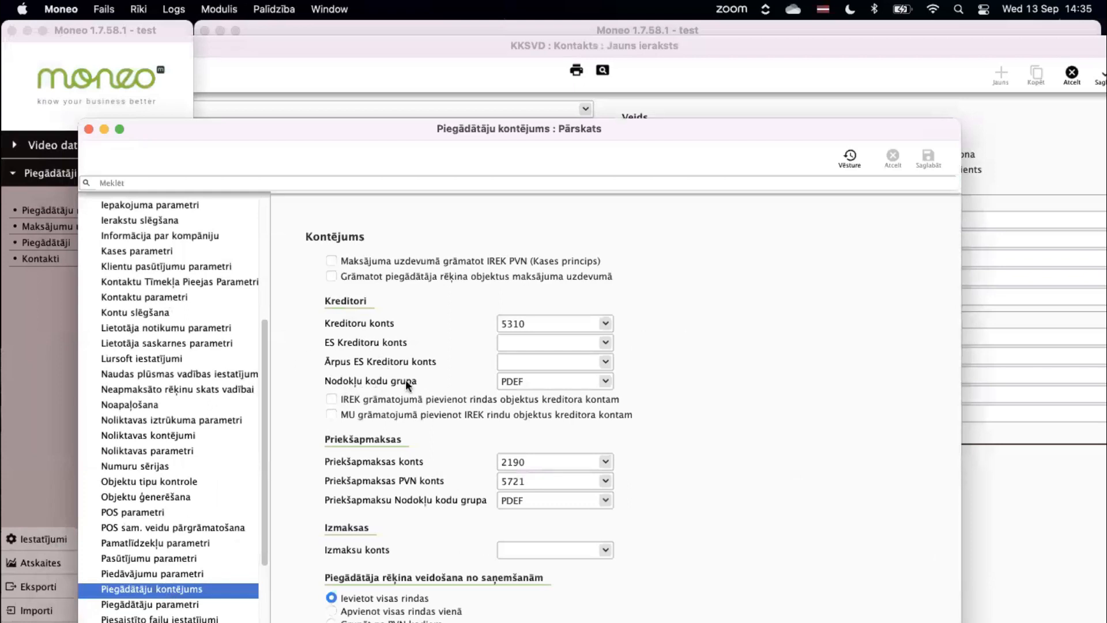
Inspect tax code group PDEF and its tax code P21 (21%, debit 5721).
double_click(531, 380)
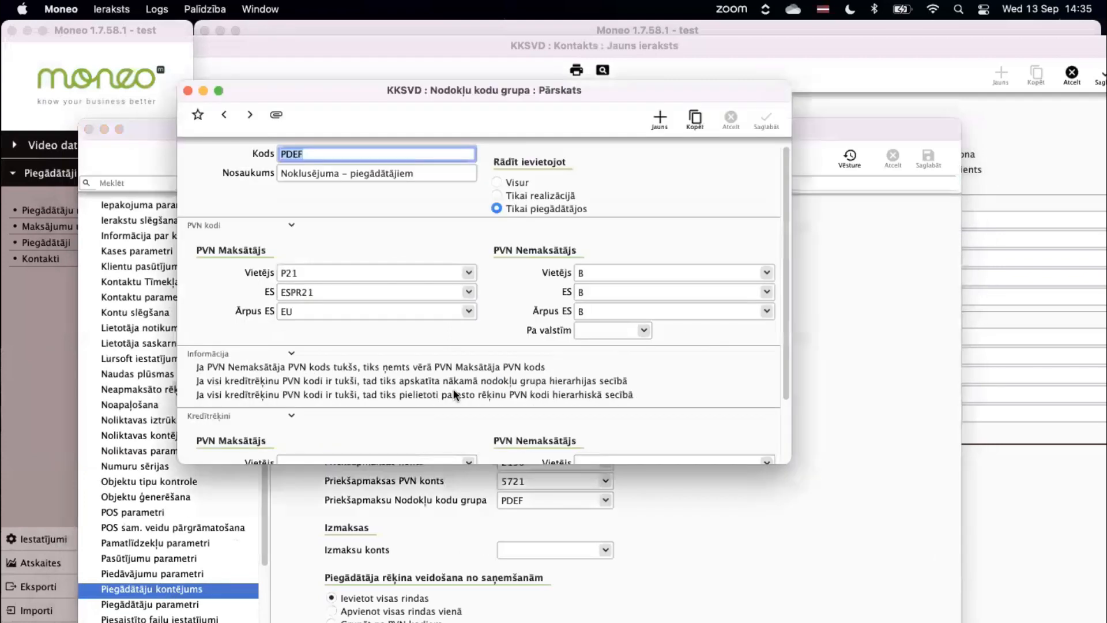
drag(306, 84, 170, 79)
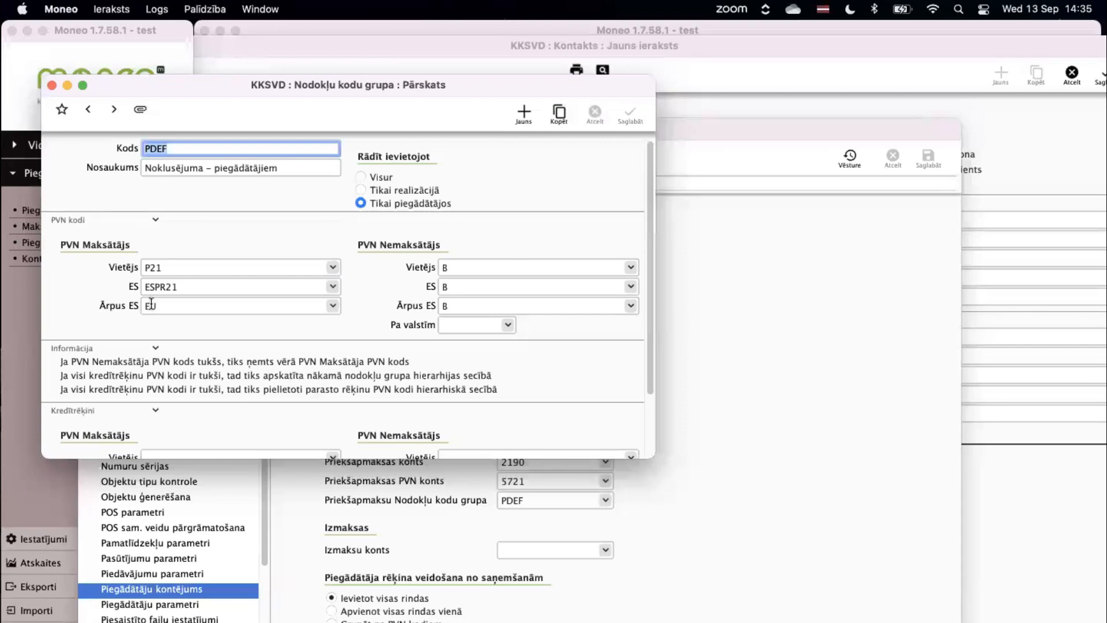
click(179, 268)
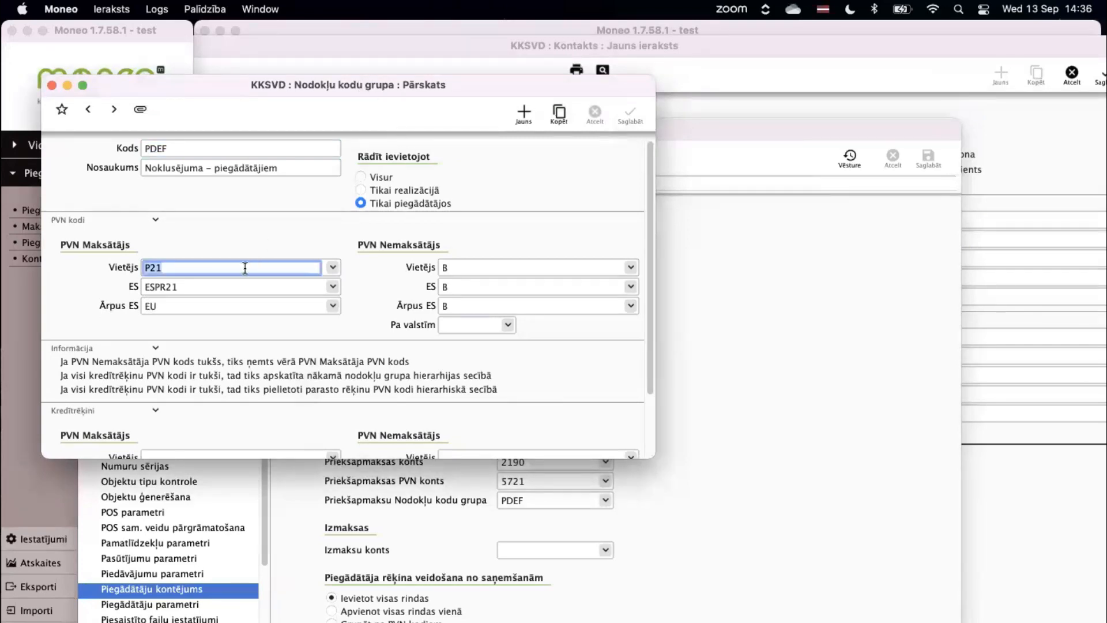
click(265, 264)
key(super+Return)
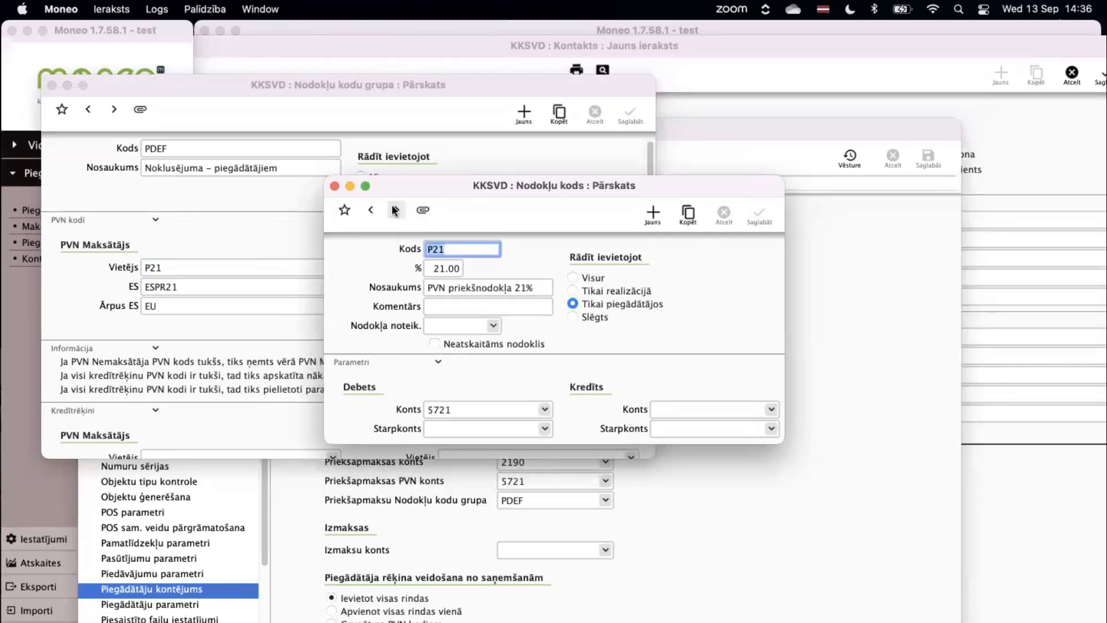
Close the tax code, tax code group and supplier posting windows.
click(335, 185)
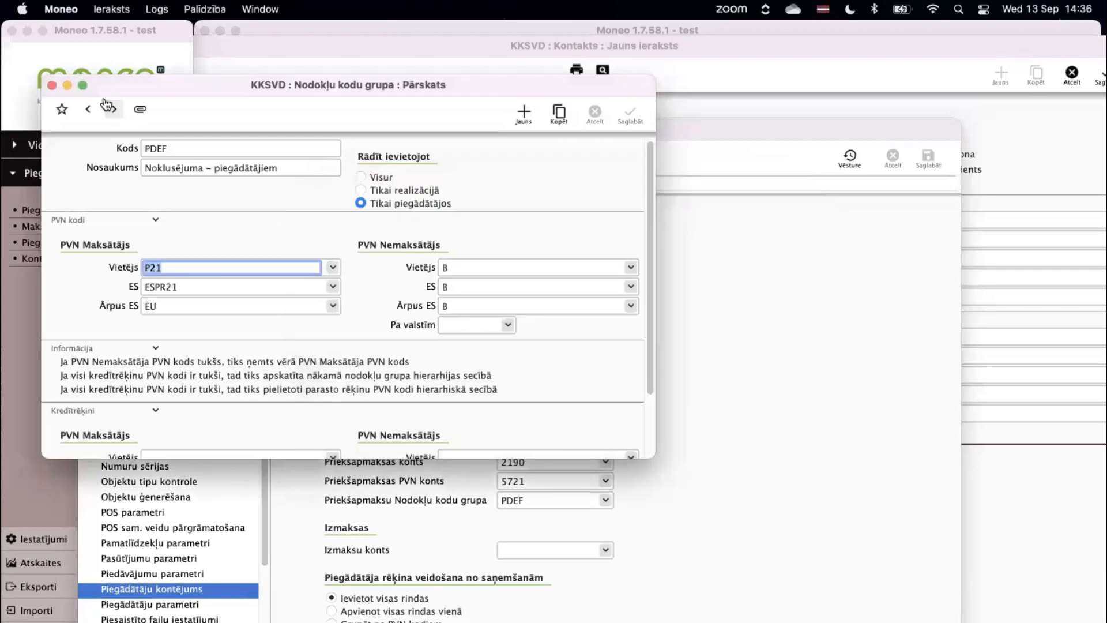
click(51, 85)
click(88, 129)
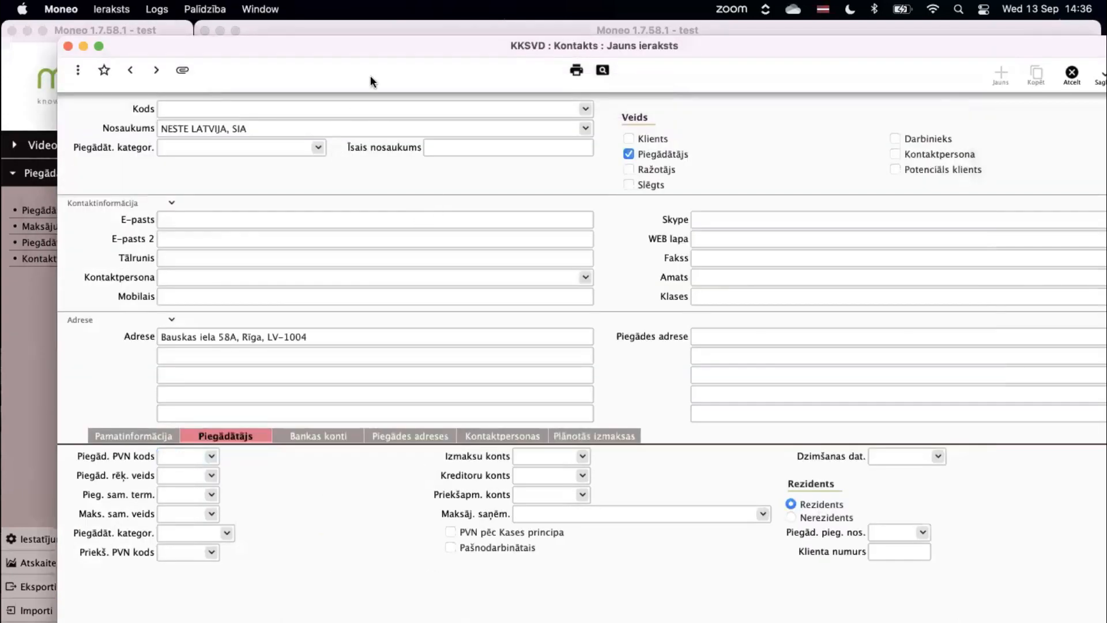
click(179, 477)
click(211, 475)
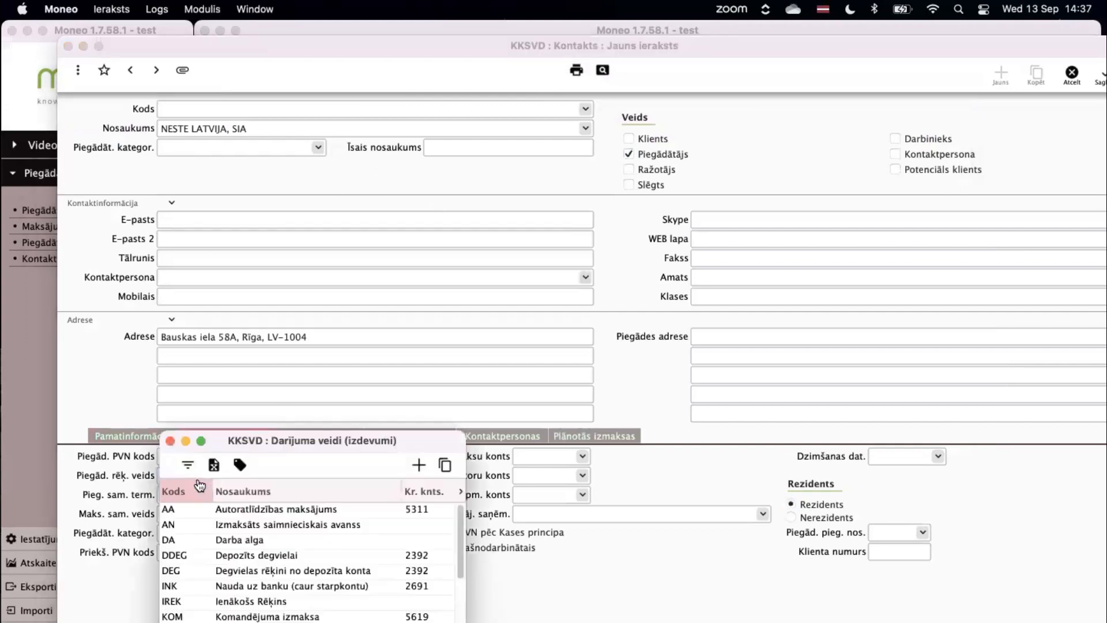
click(188, 600)
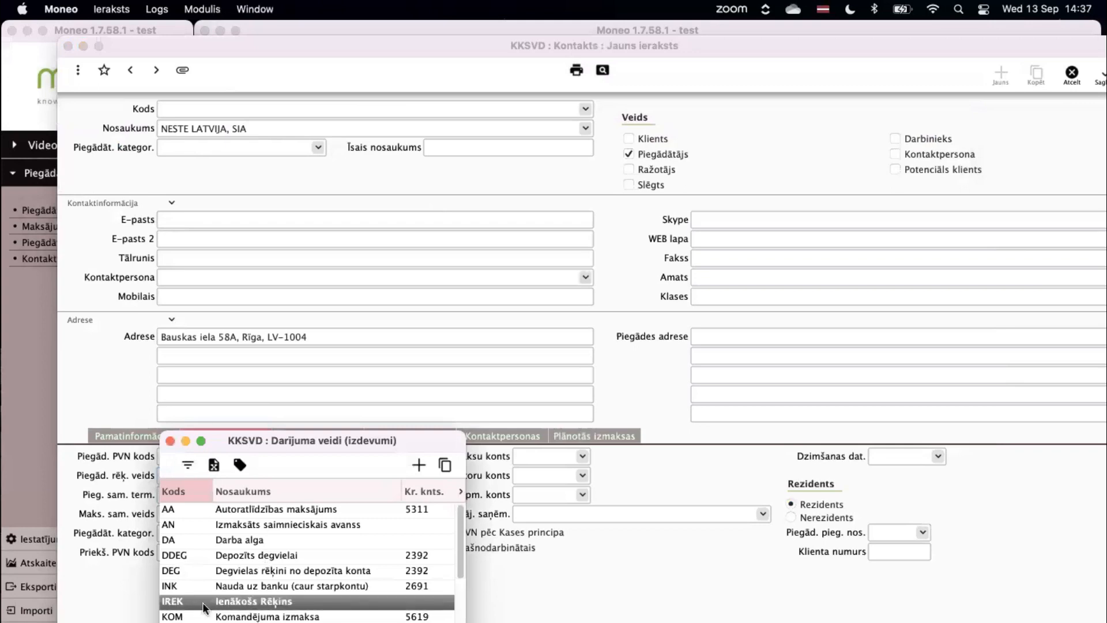
click(169, 441)
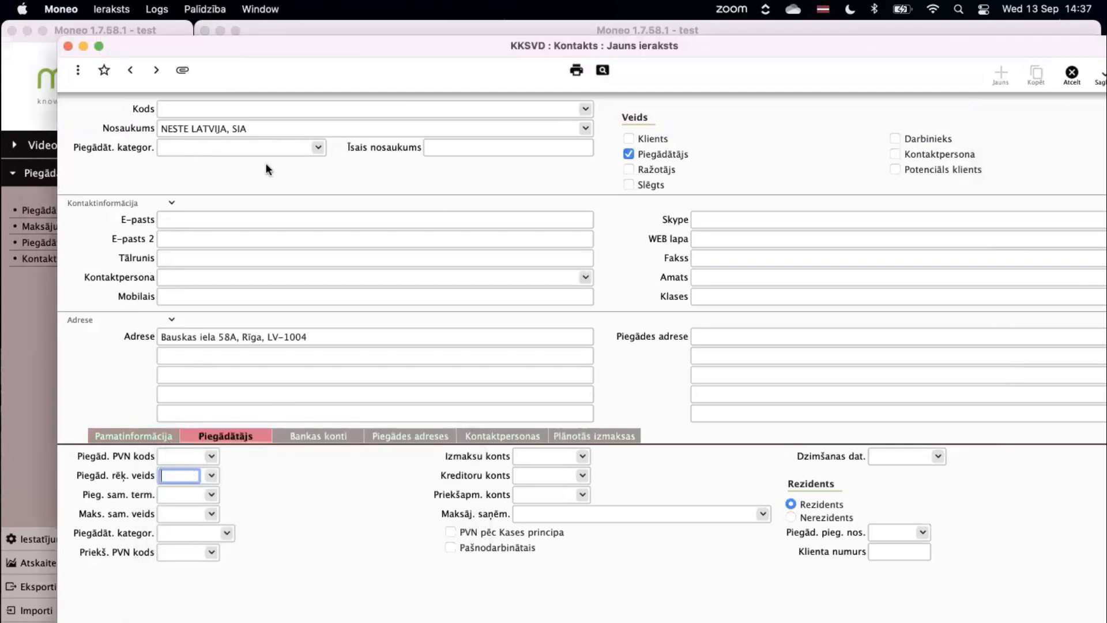
drag(244, 46, 274, 53)
click(79, 30)
click(17, 8)
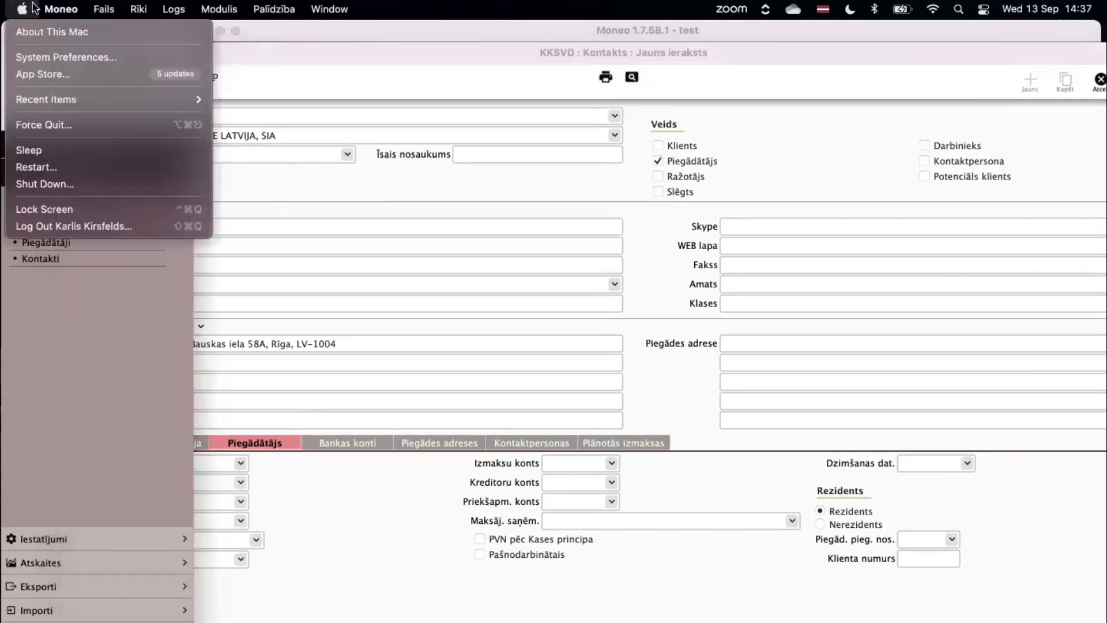
mouse_move(51, 7)
click(79, 55)
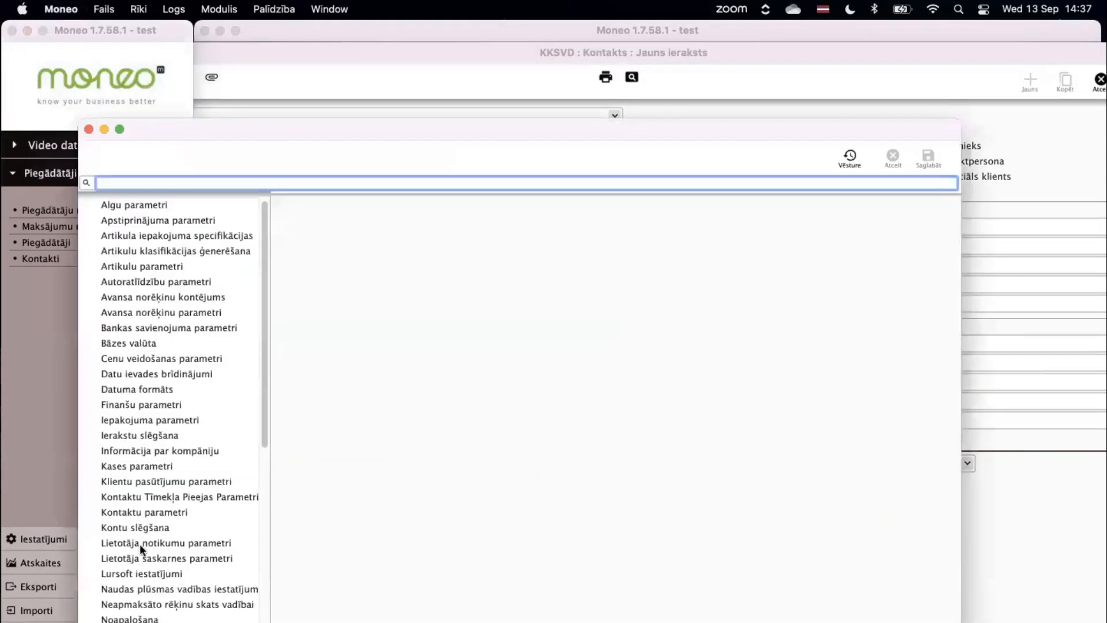
scroll(138, 546, down, 2)
scroll(137, 548, down, 7)
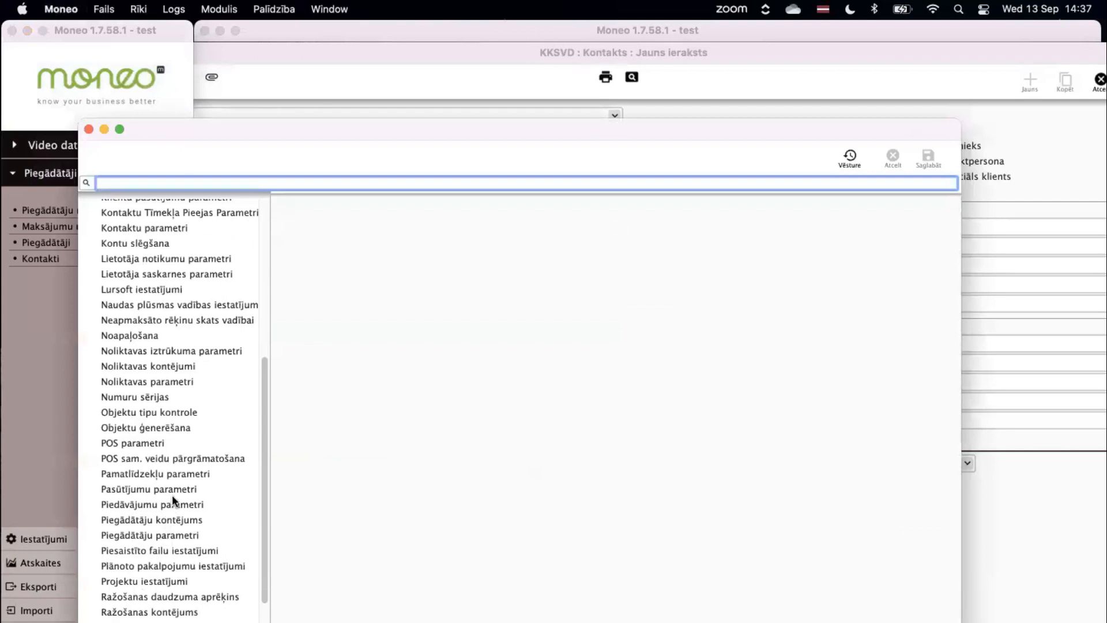
click(178, 520)
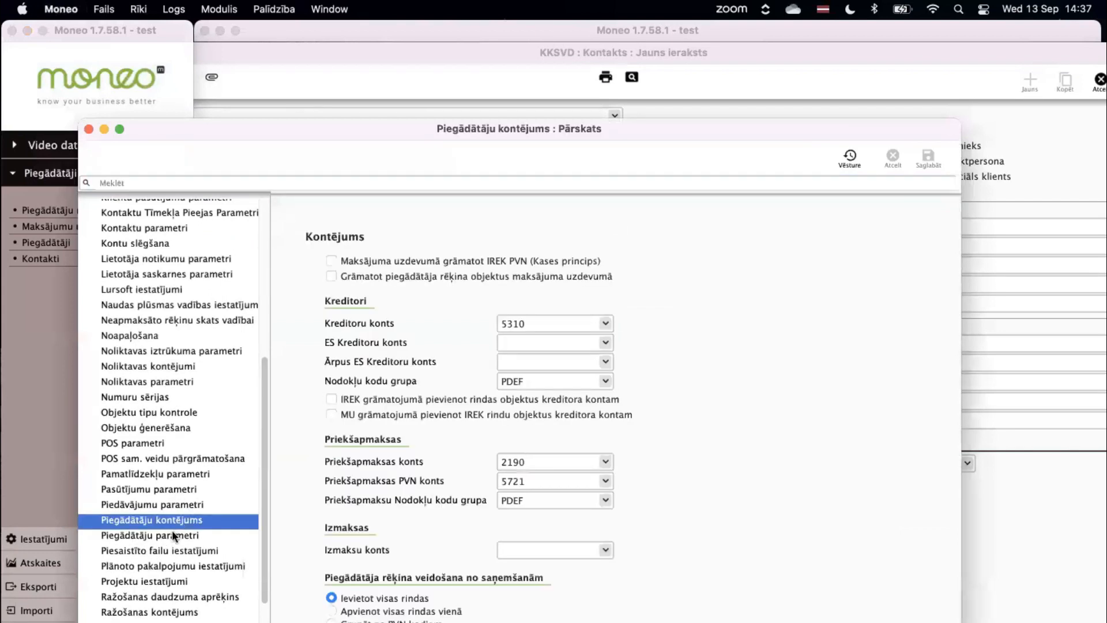
click(172, 534)
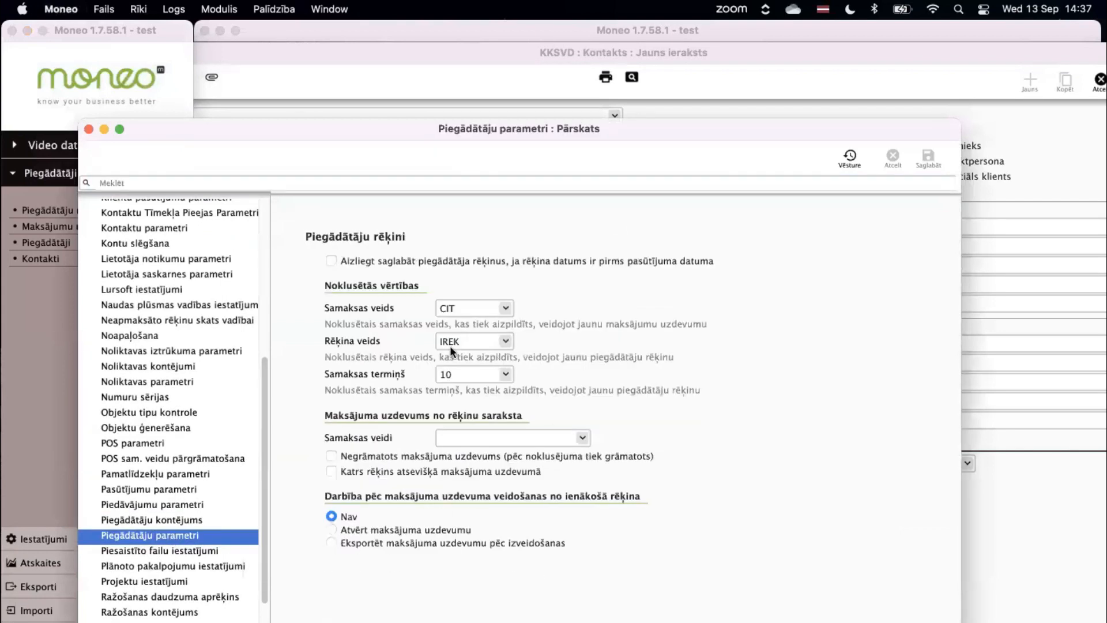
double_click(466, 345)
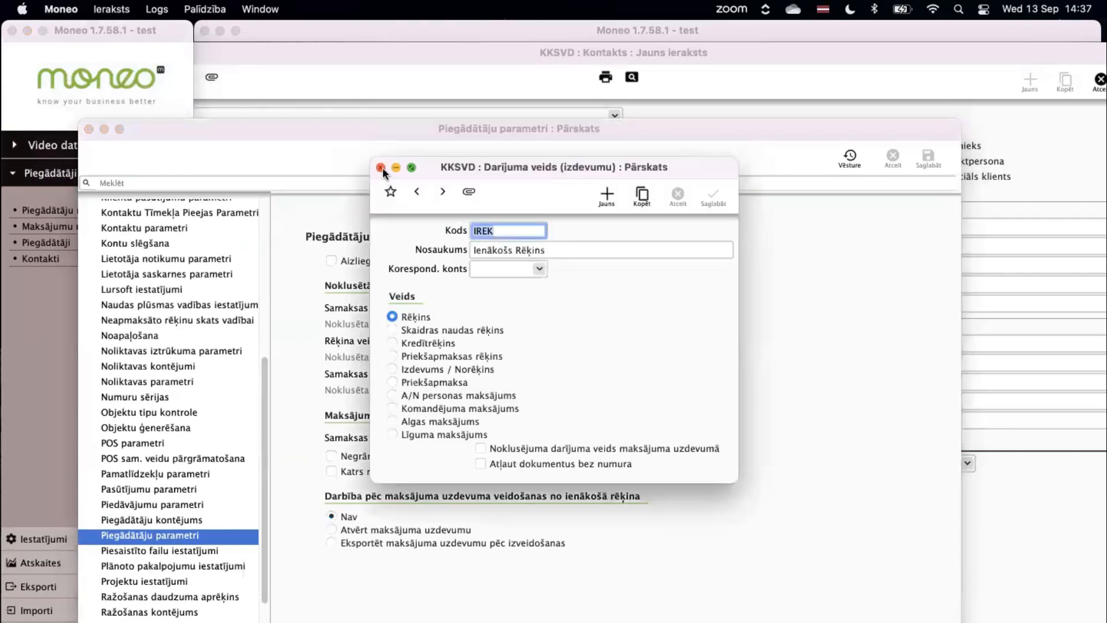
click(382, 167)
click(89, 129)
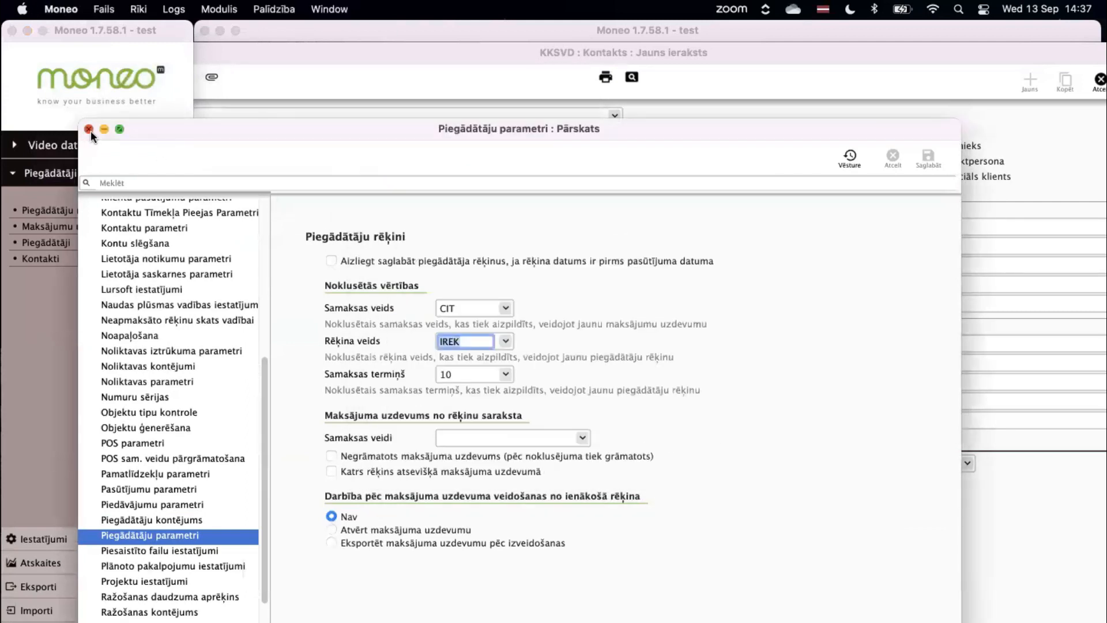
drag(349, 60, 318, 55)
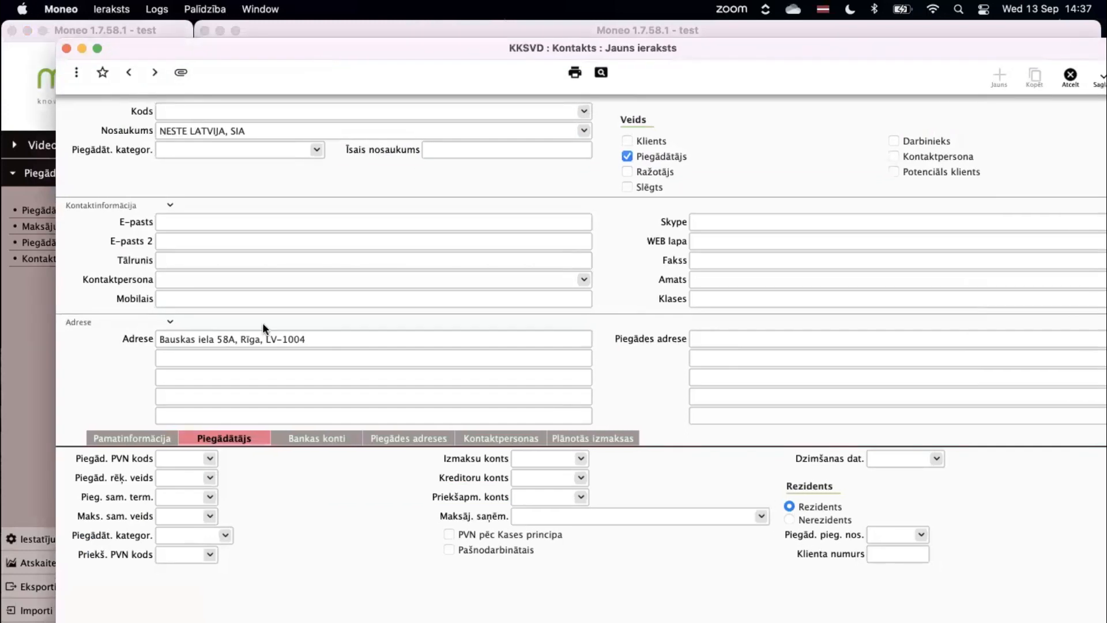
click(178, 502)
click(210, 498)
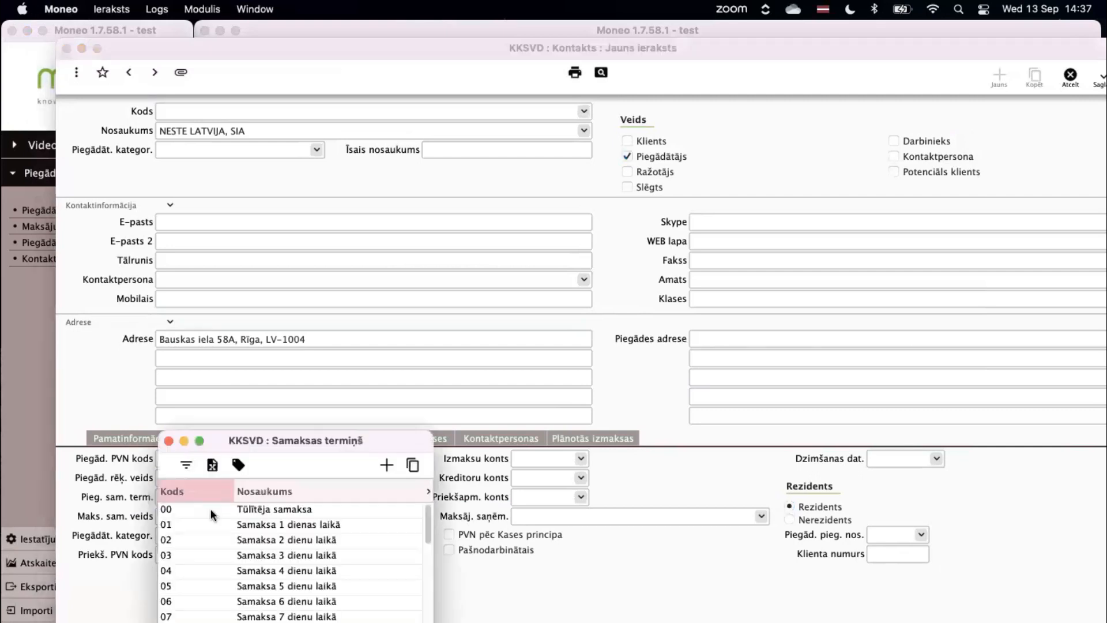
scroll(302, 602, down, 3)
scroll(303, 602, down, 4)
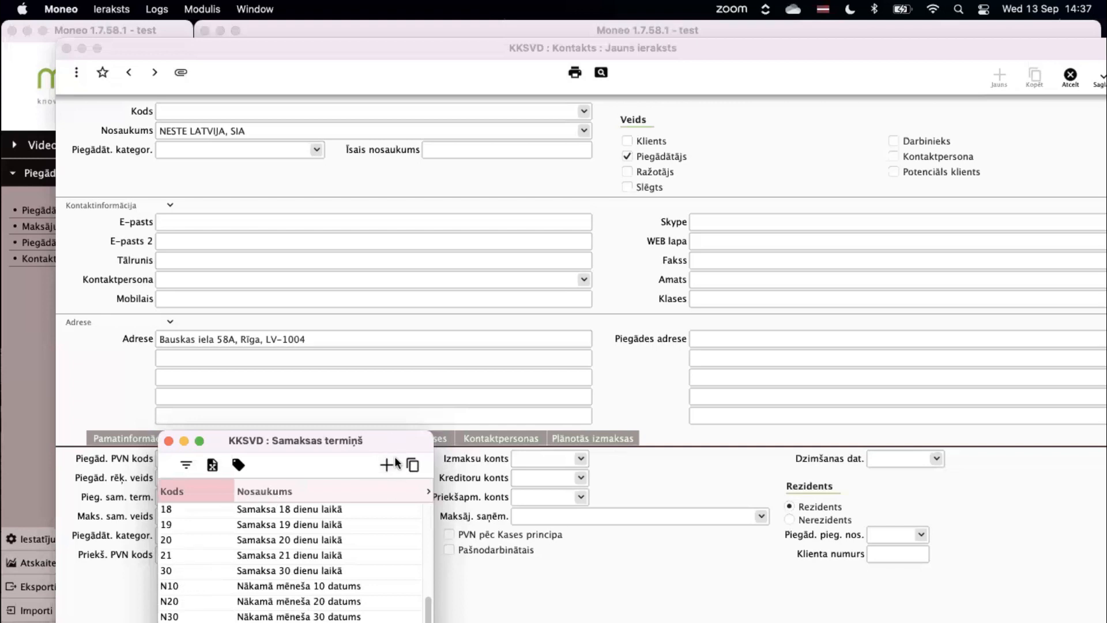
click(168, 441)
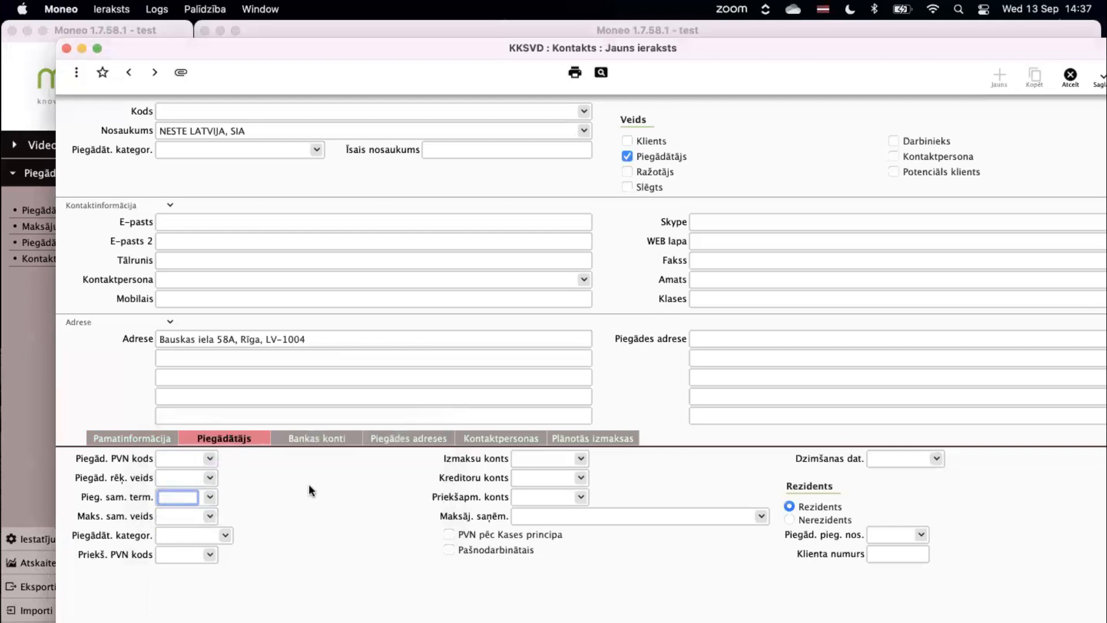
click(174, 519)
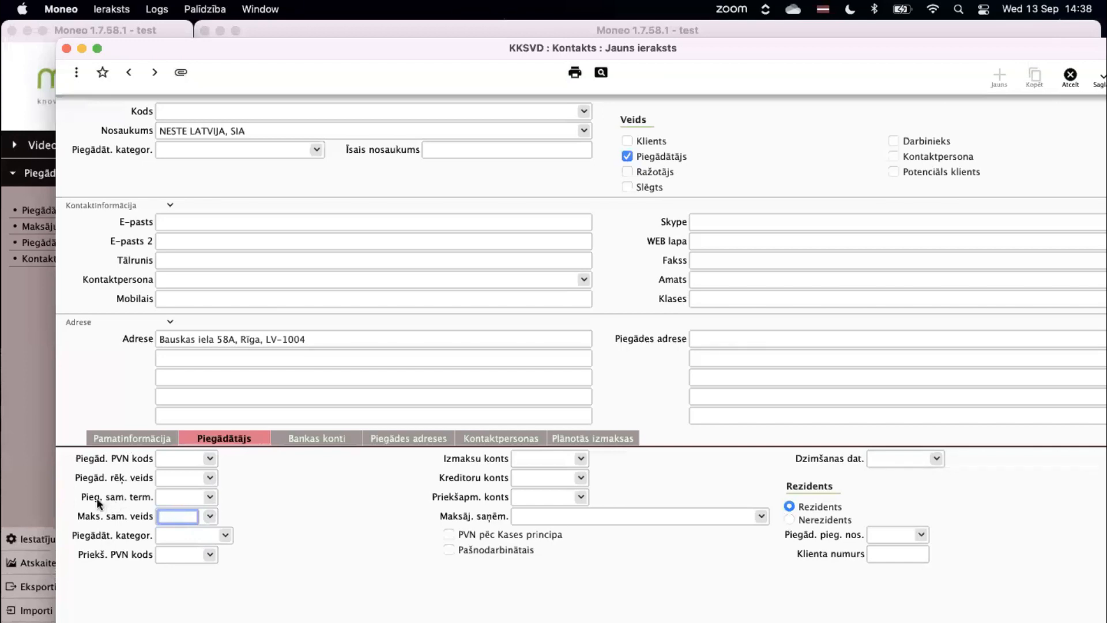
click(189, 496)
click(523, 460)
click(542, 482)
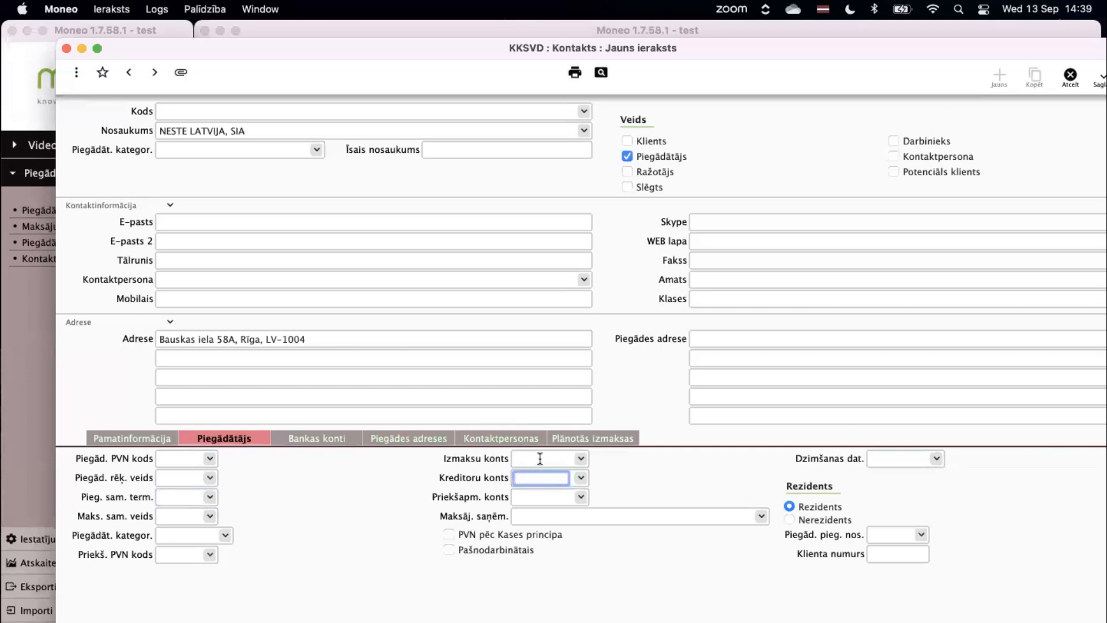
click(540, 458)
Set the expense account to 7760, transport costs for administrative needs, via a 'tra' search.
click(581, 459)
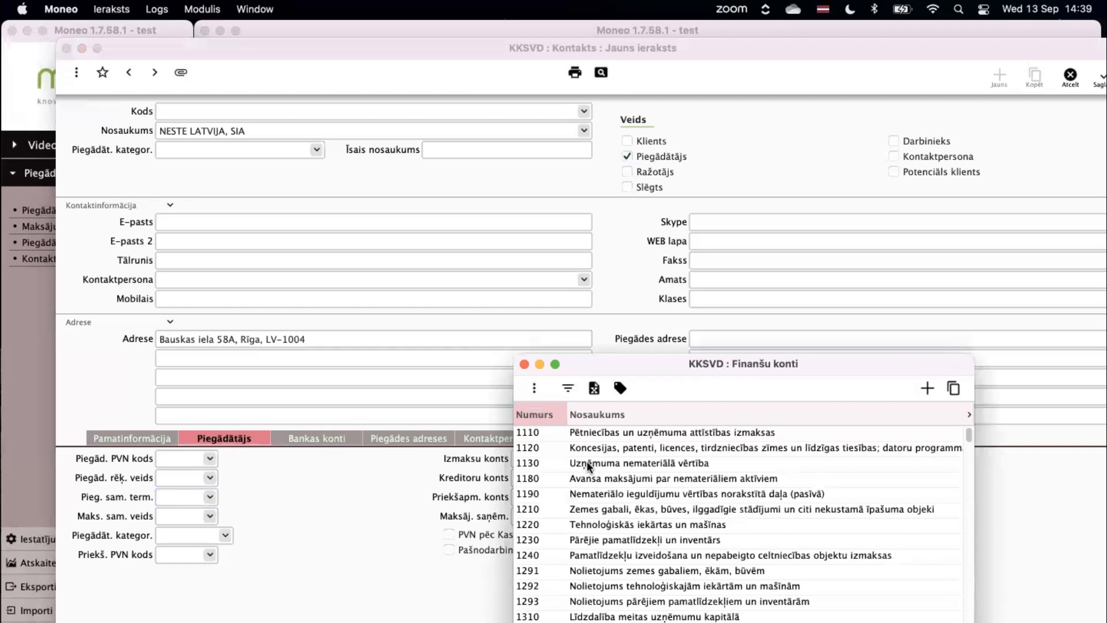
text(deg)
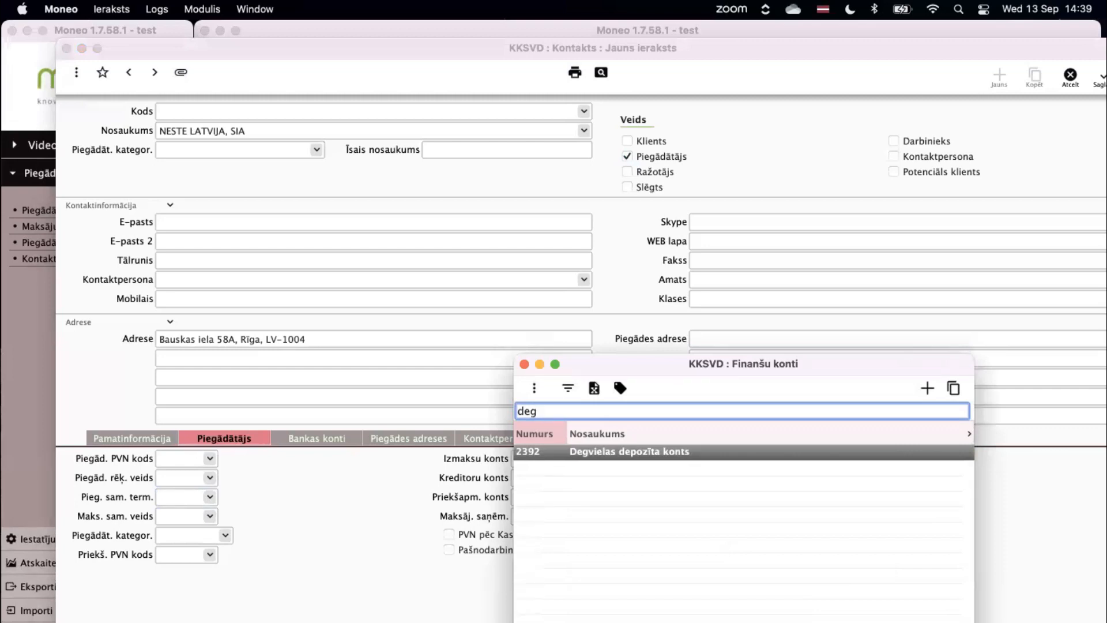
key(BackSpace)
key(BackSpace)
key(BackSpace)
text(tra)
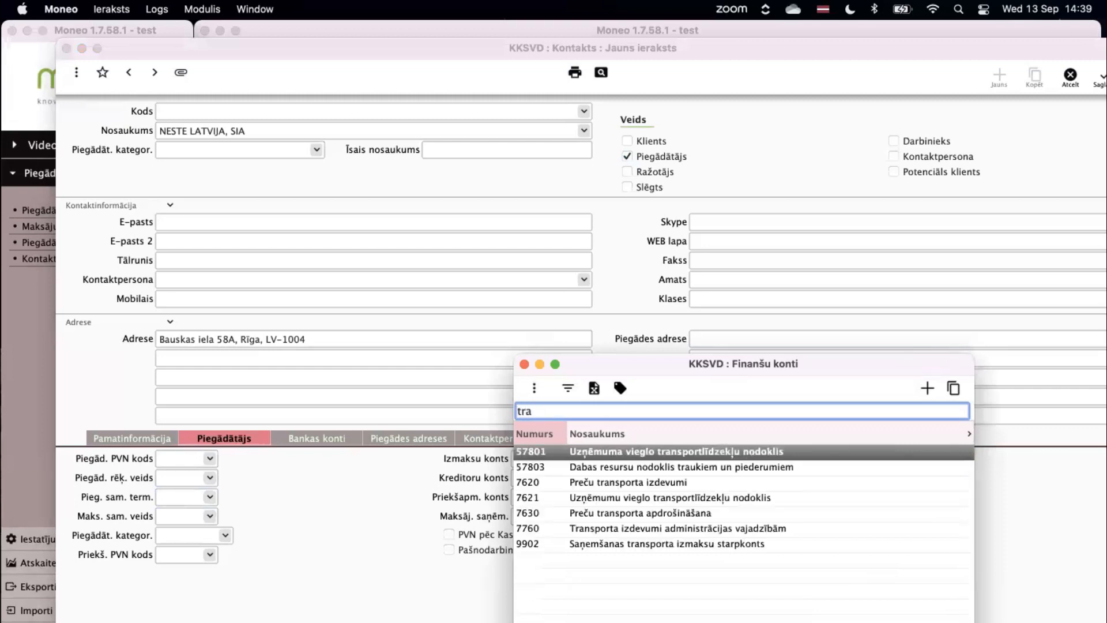
key(Down)
key(Down)
key(Down)
key(Down)
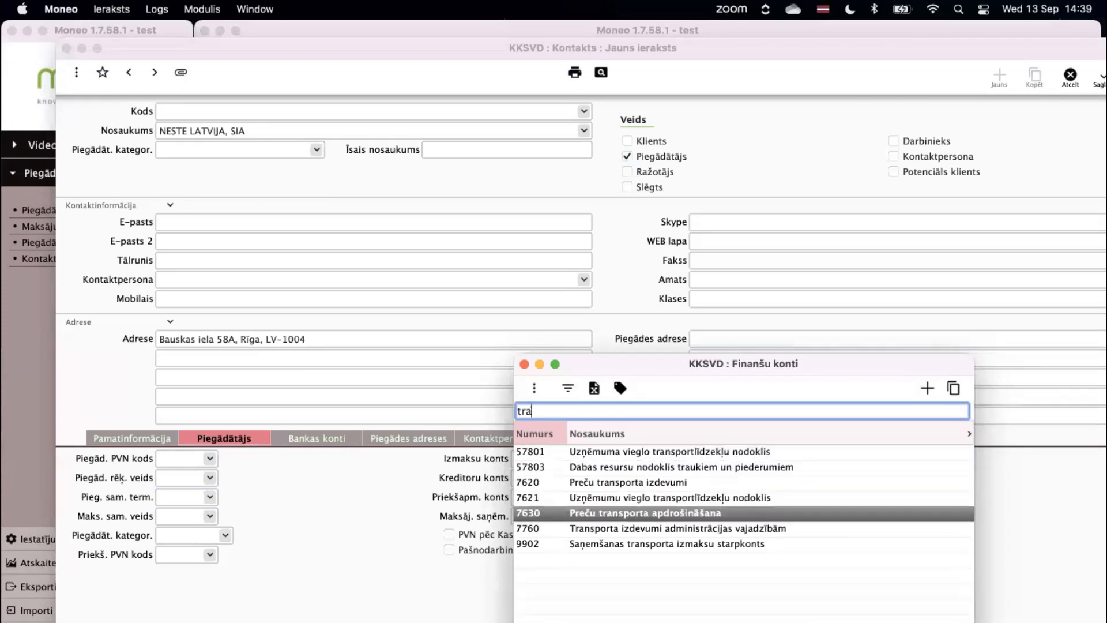
key(Down)
key(Return)
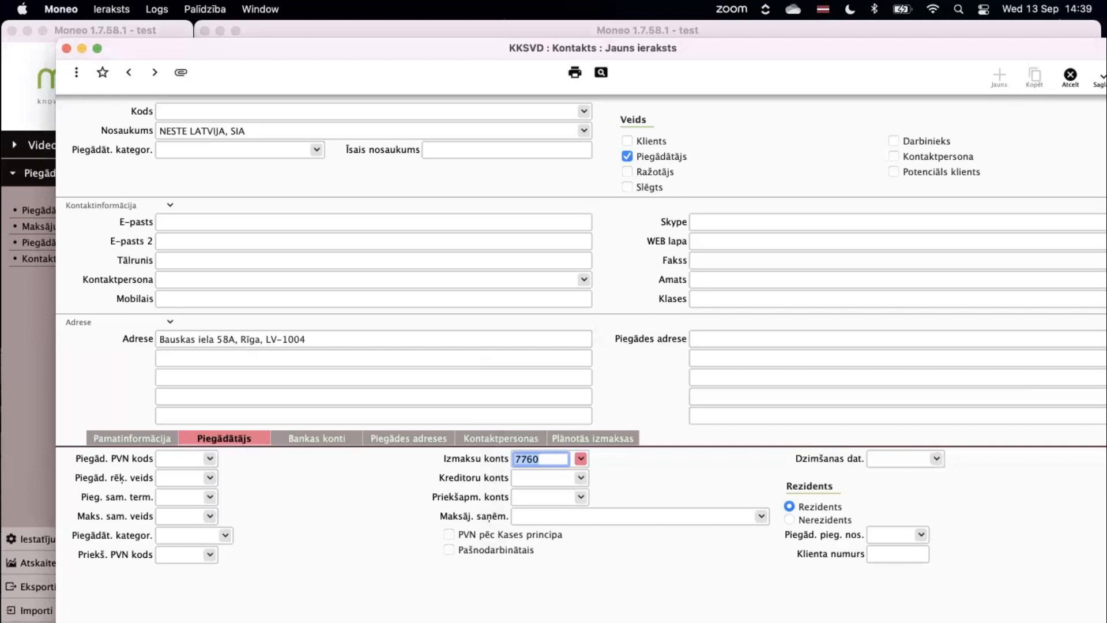
click(581, 478)
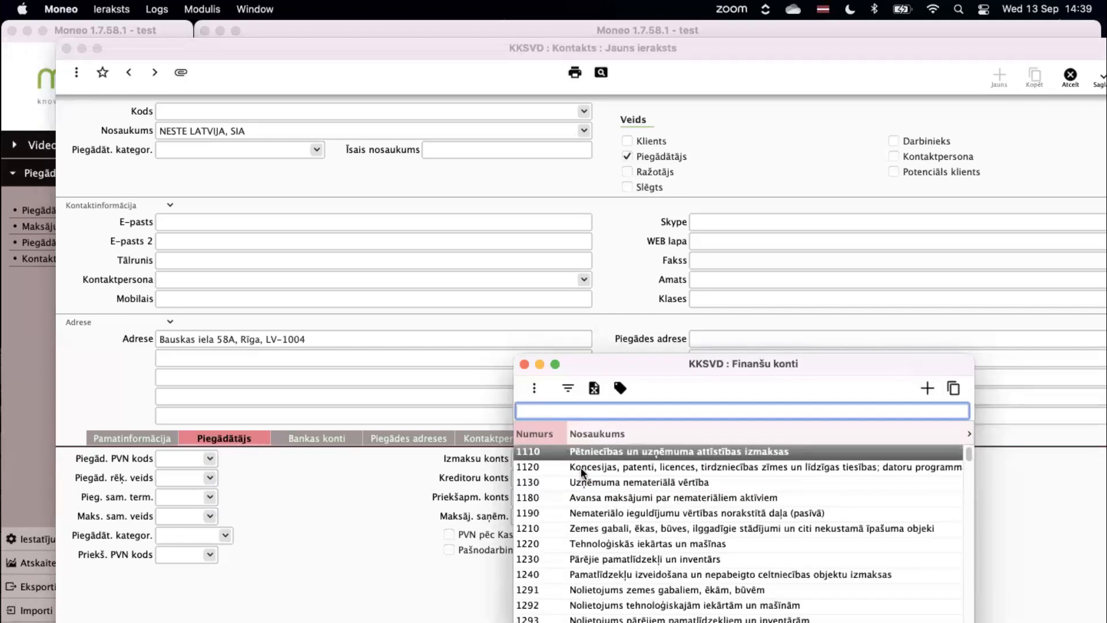
text(531)
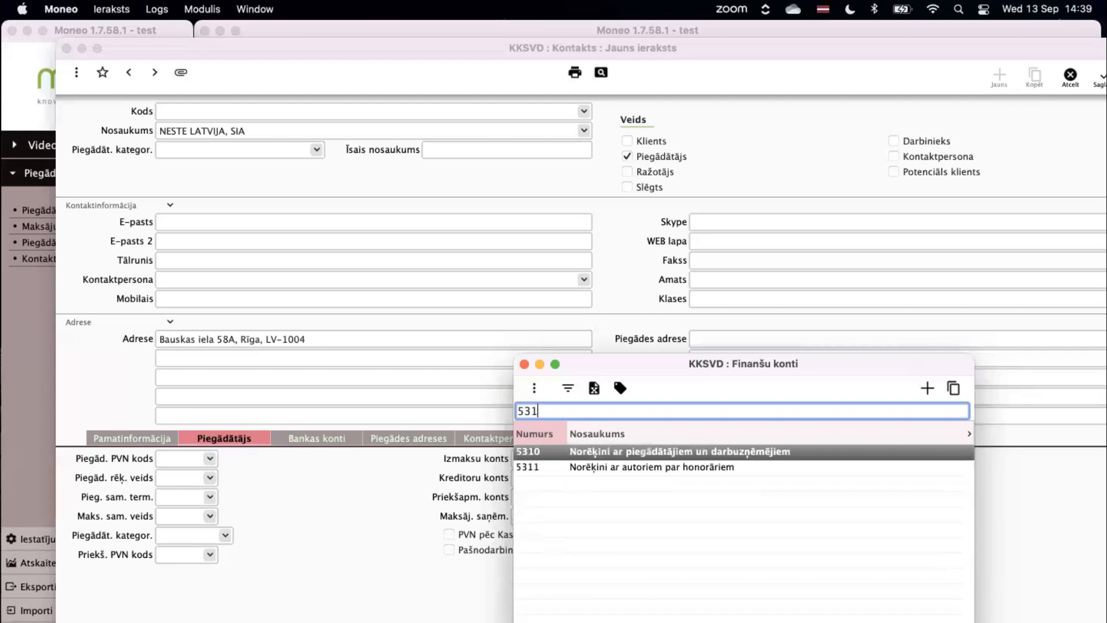
click(574, 467)
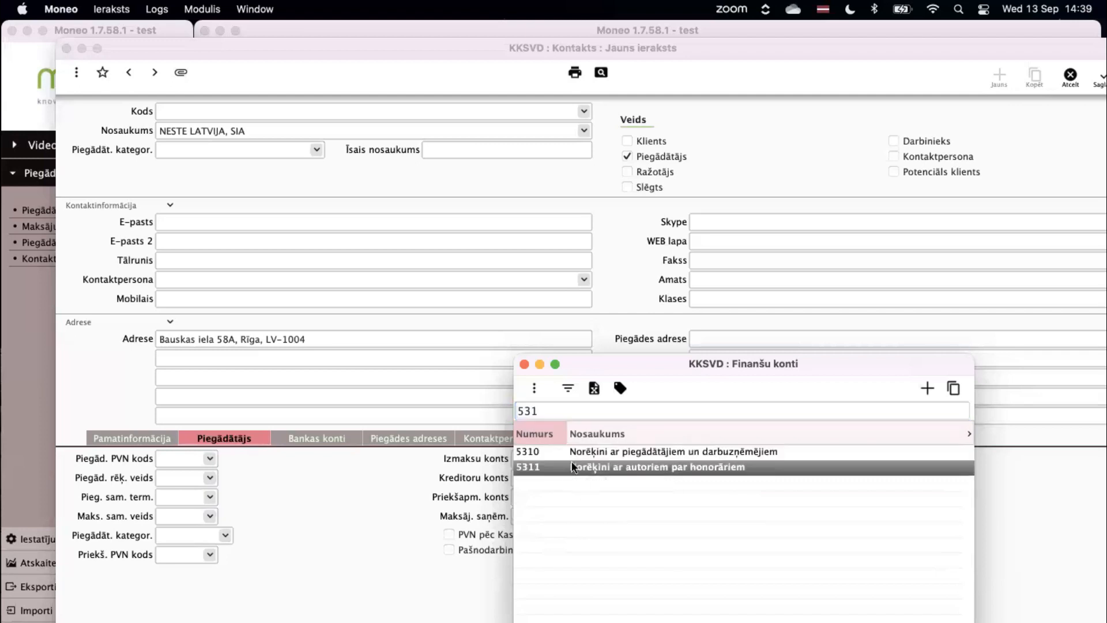
click(524, 364)
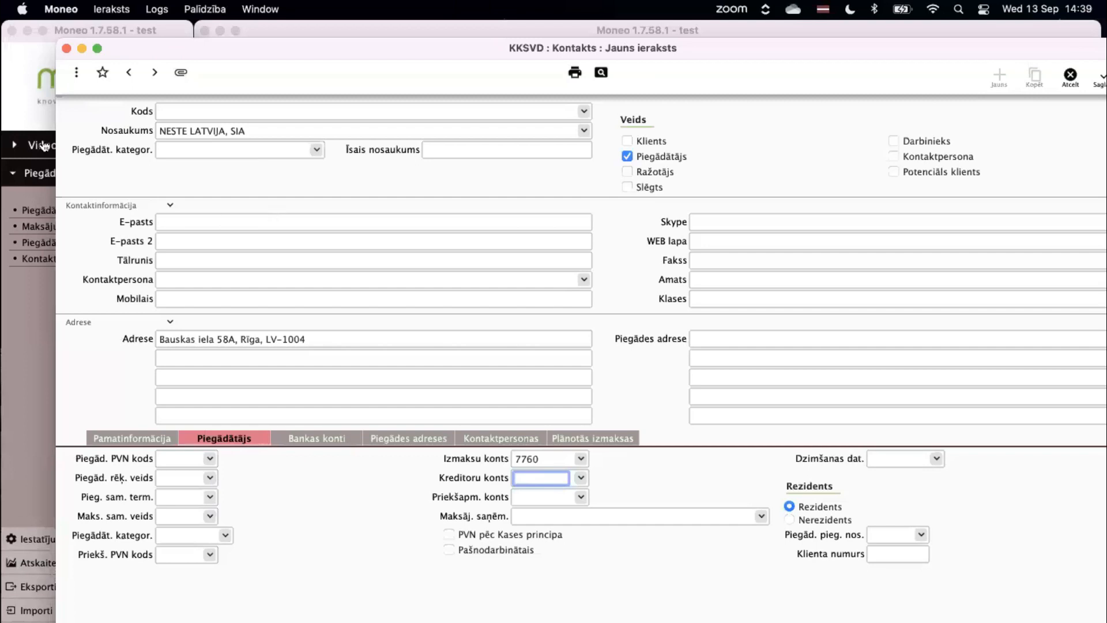
click(42, 64)
click(61, 9)
click(58, 61)
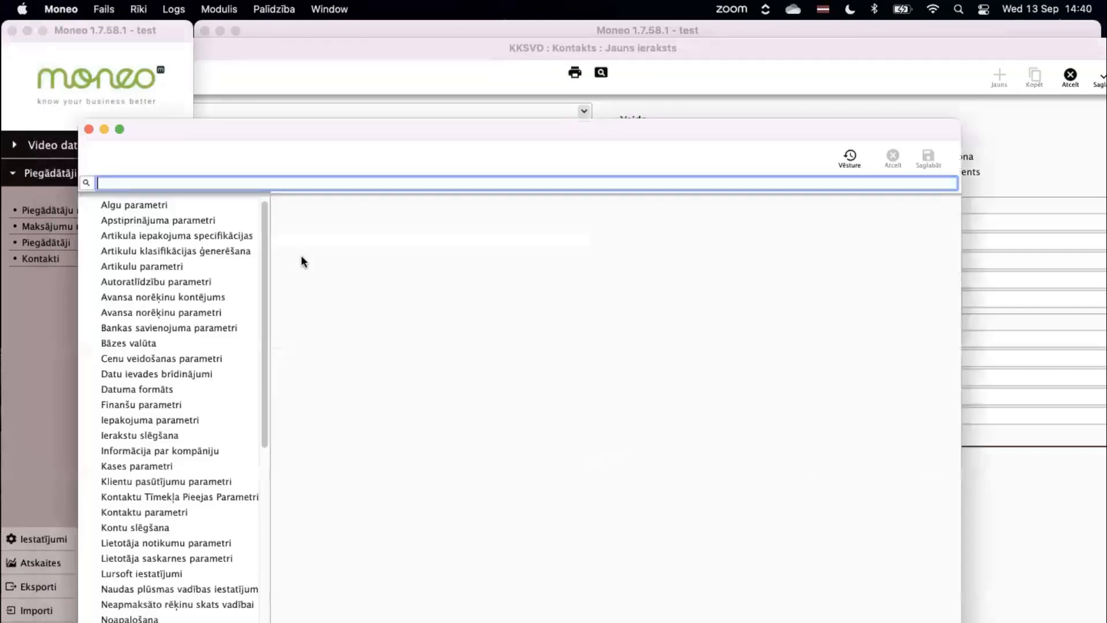
scroll(203, 571, down, 5)
scroll(200, 562, down, 2)
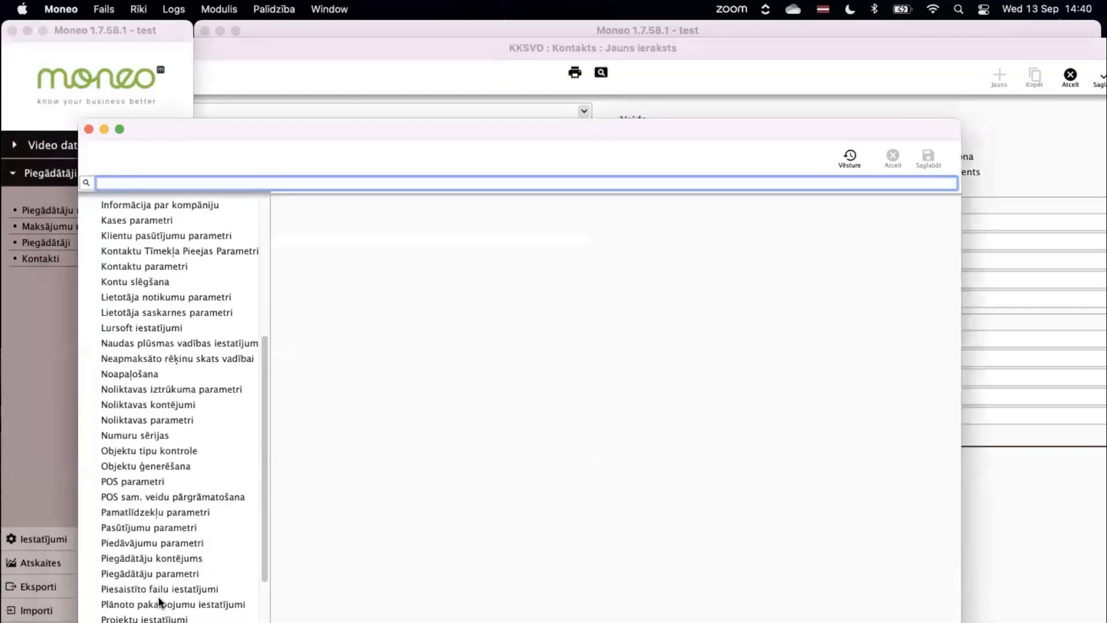
click(171, 562)
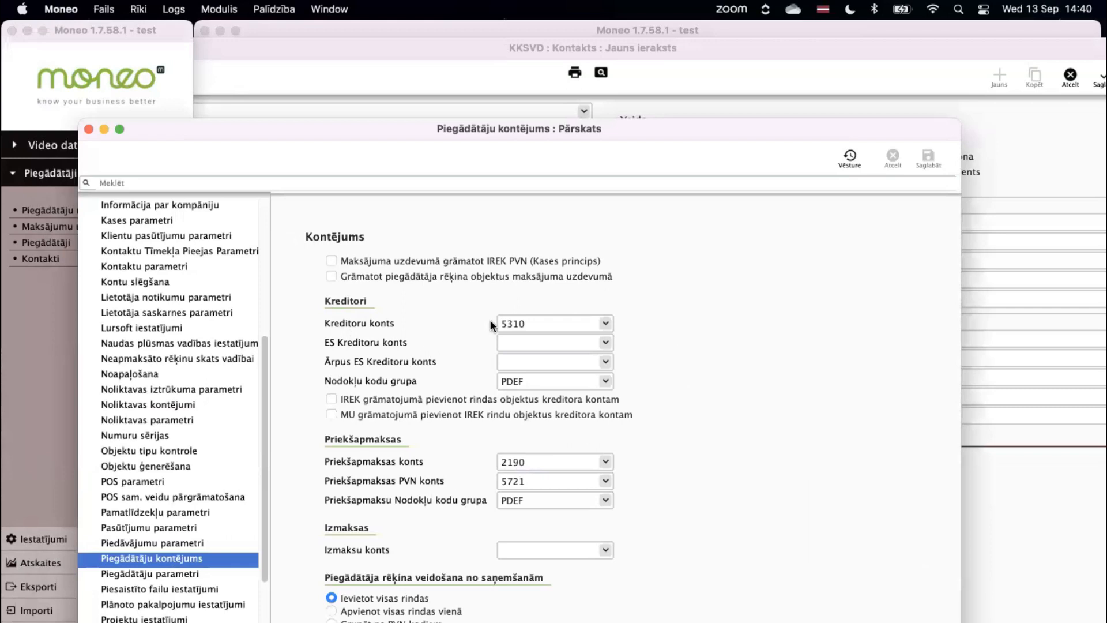
click(89, 127)
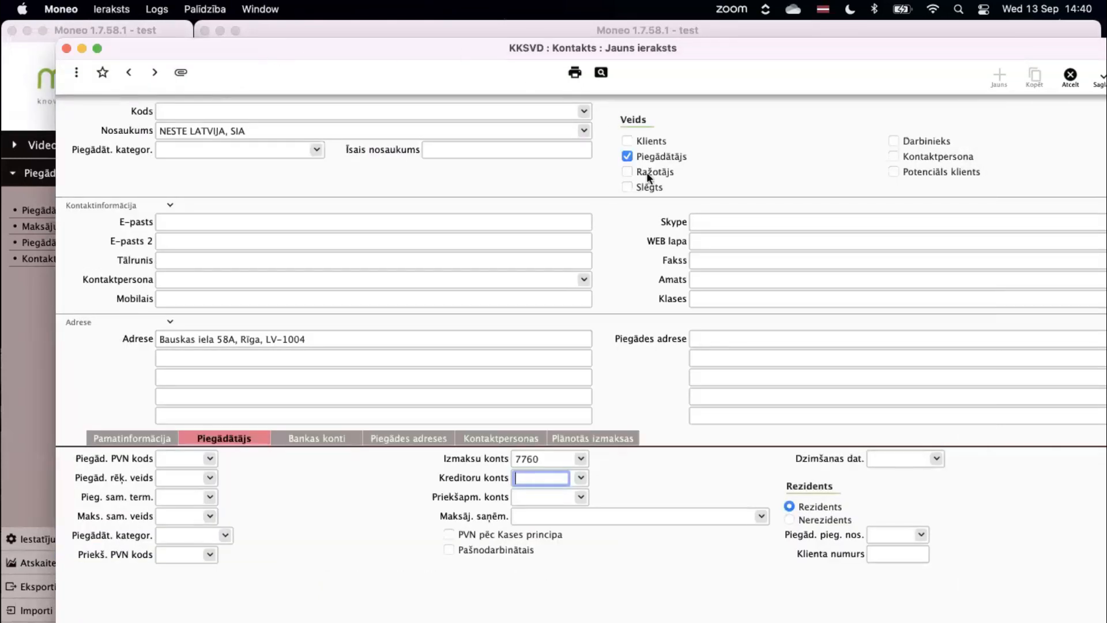
click(563, 496)
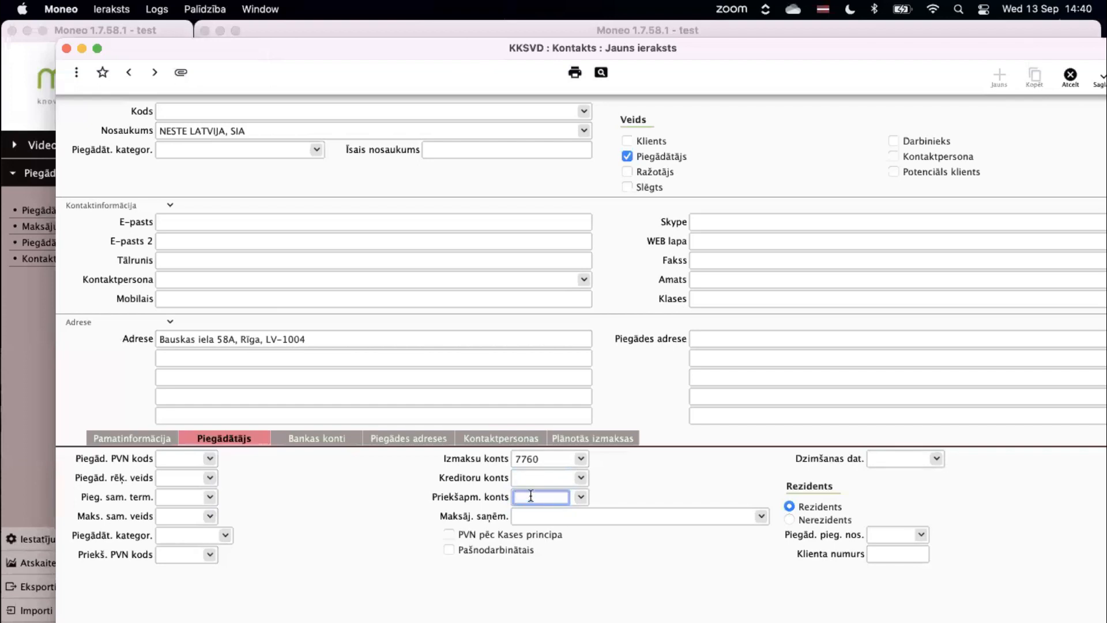
click(543, 460)
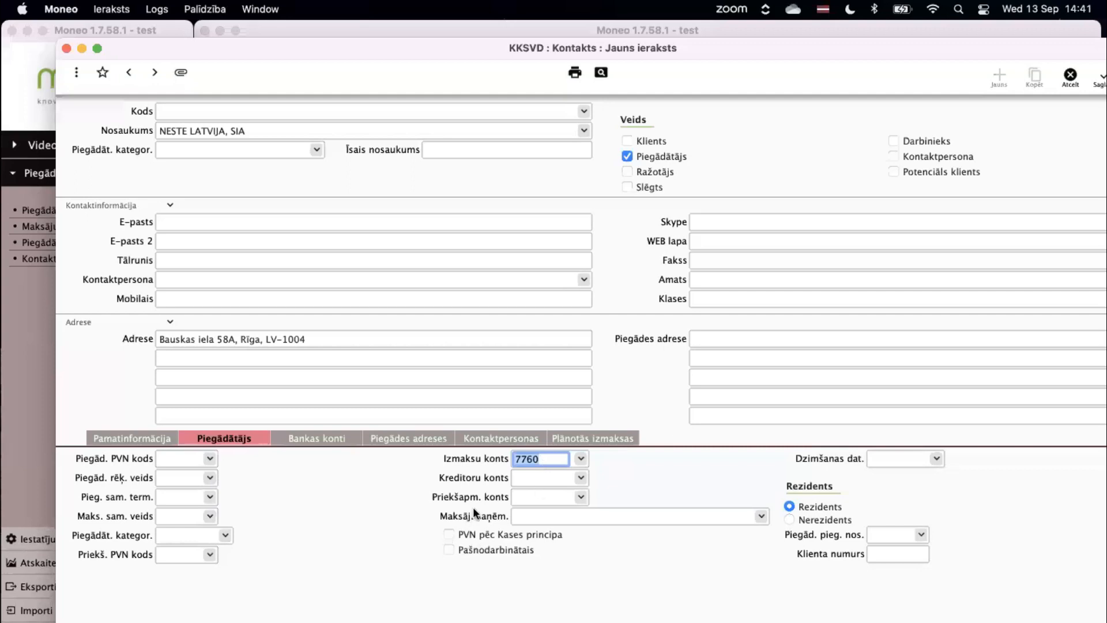
click(461, 527)
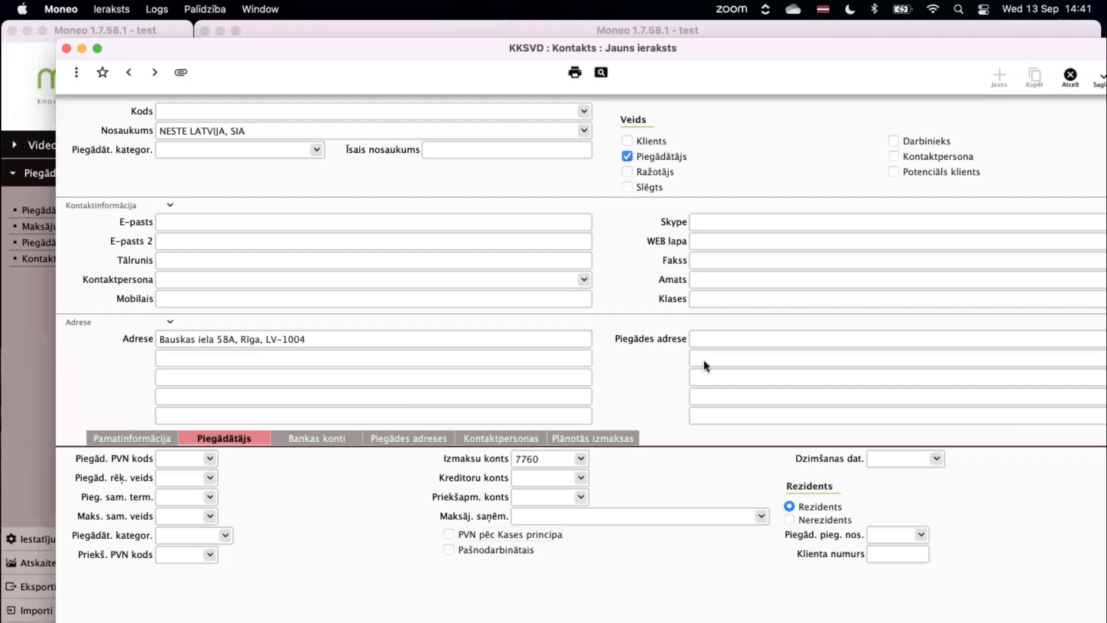
click(790, 519)
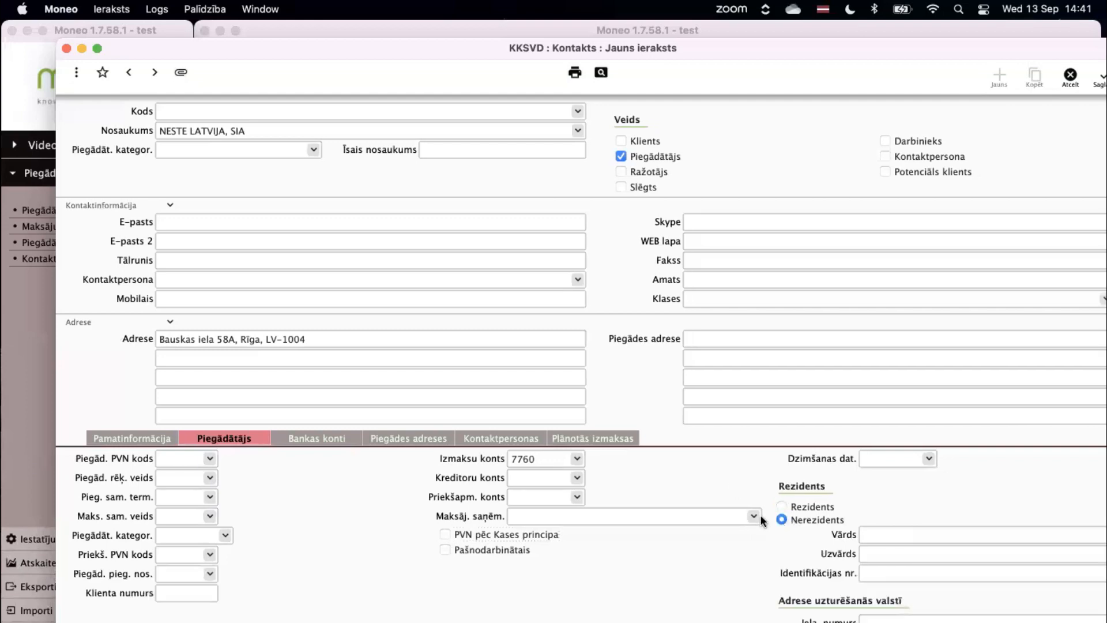
drag(474, 64, 427, 54)
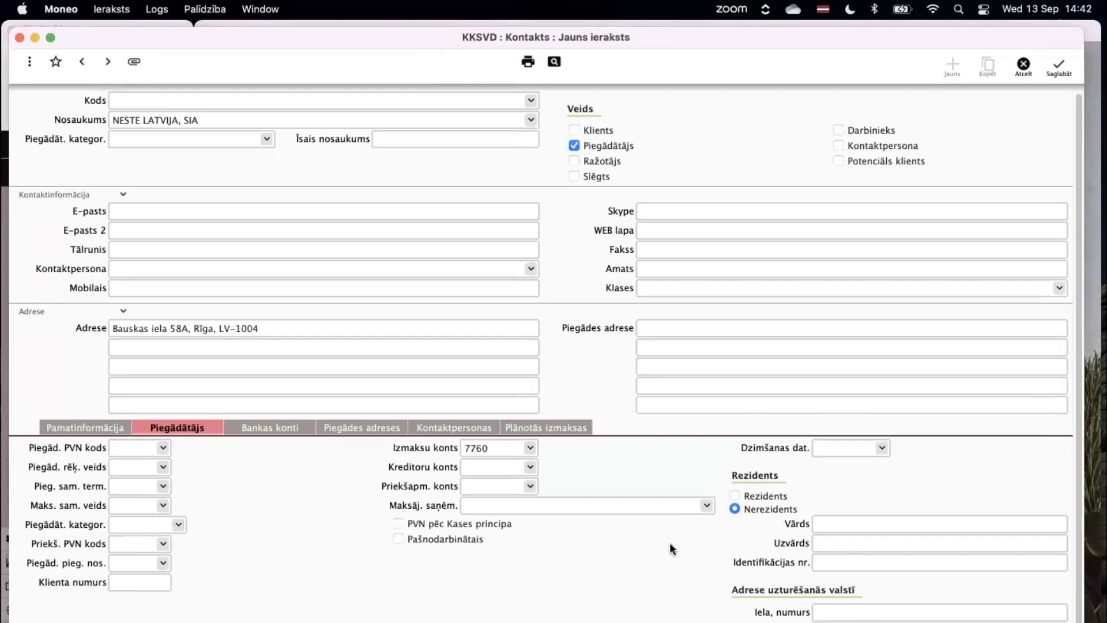
click(735, 495)
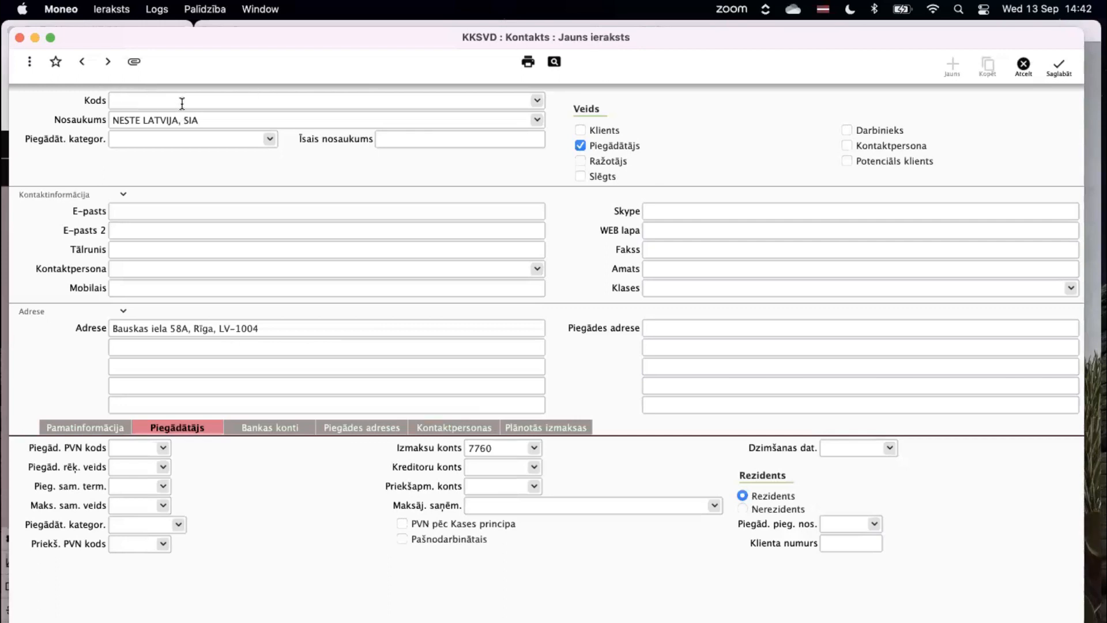
Save the supplier as code 1018 and start a new contact person under Kontaktpersonas.
click(1059, 69)
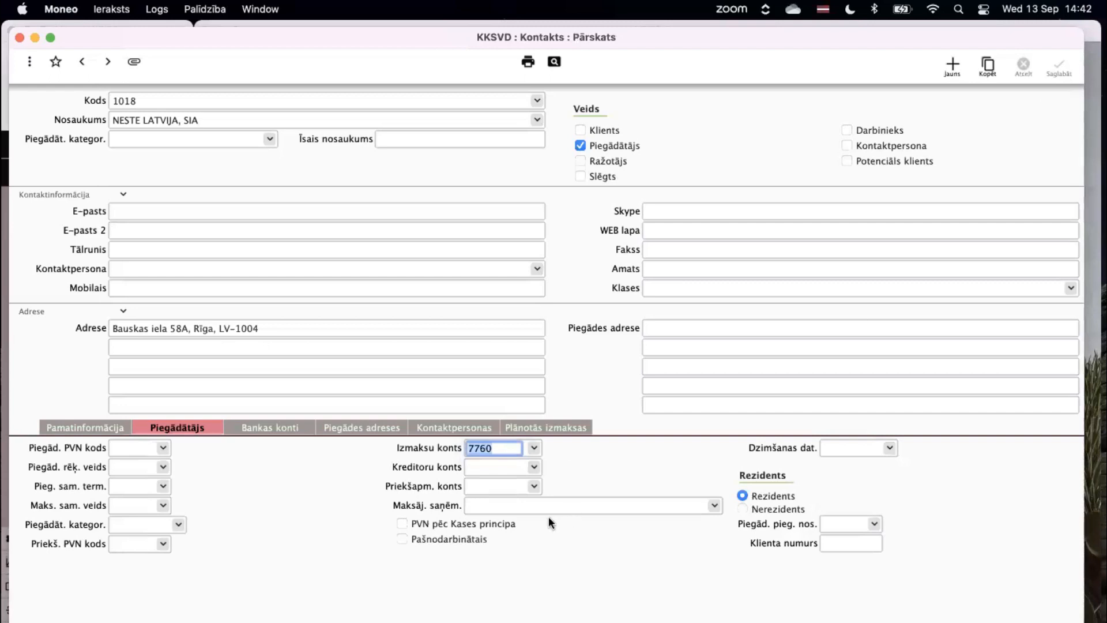
click(429, 432)
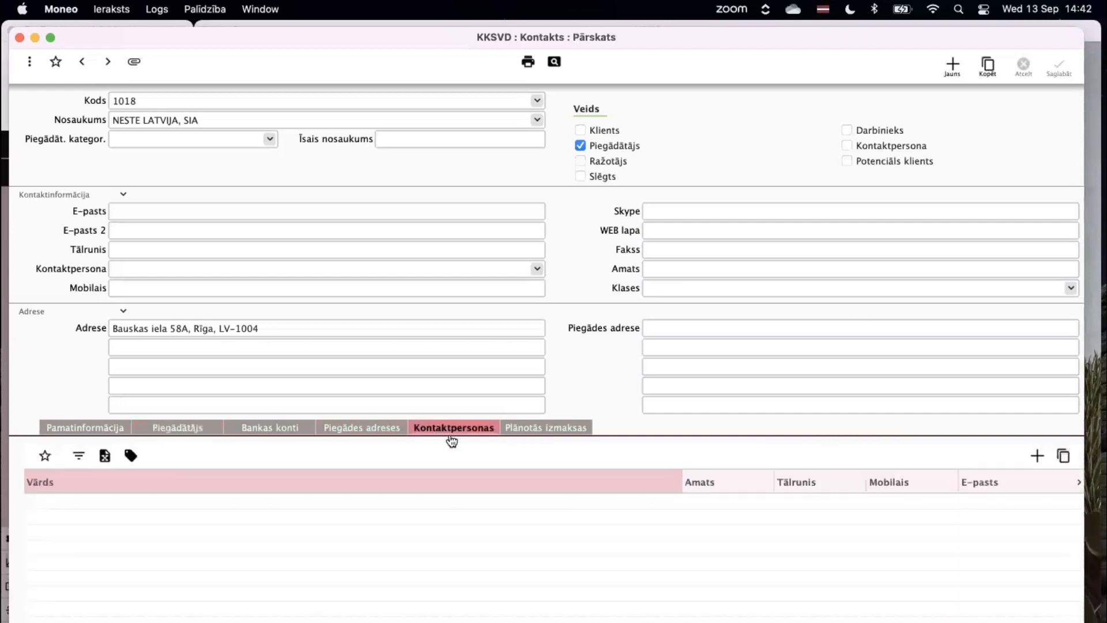
click(1036, 455)
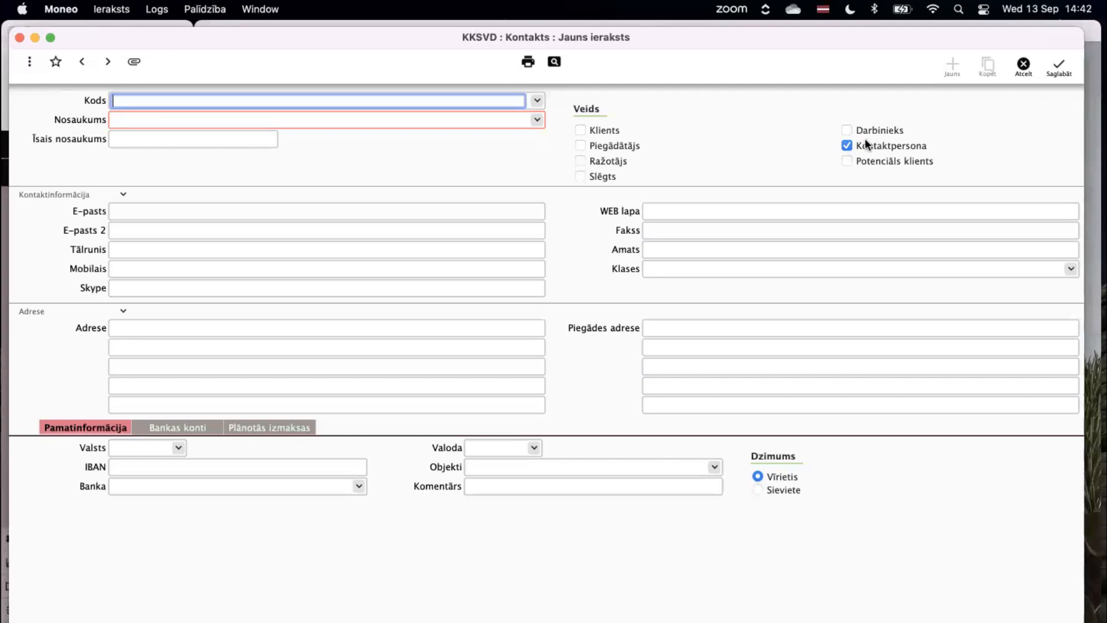
Add a contact with the person's name, position grāmatvede, mobile number and e-mail, then save and close.
click(373, 118)
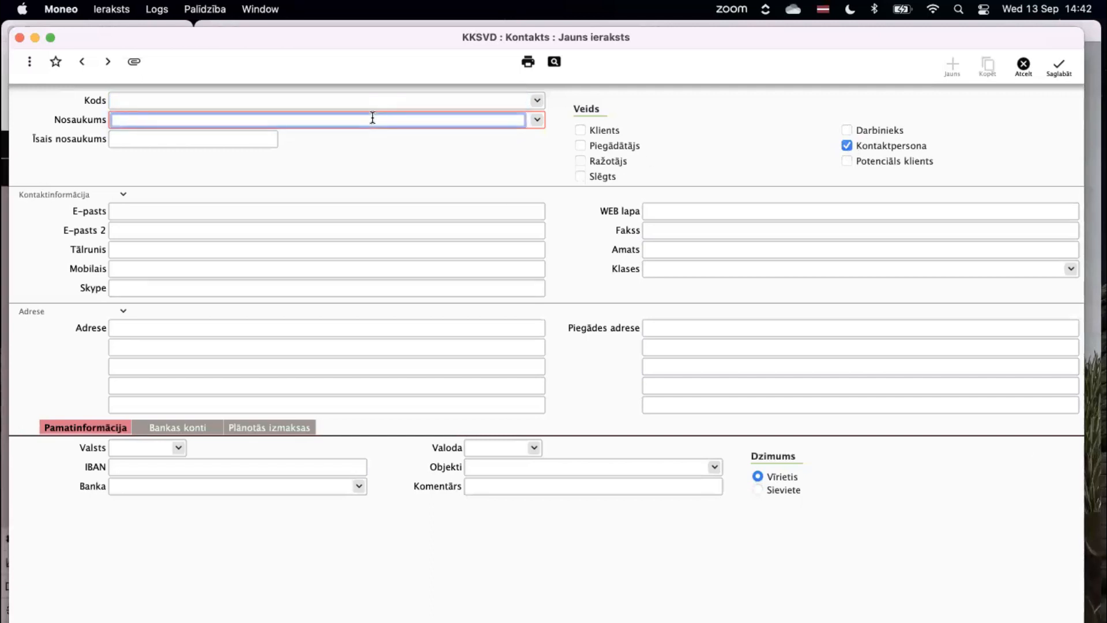
click(664, 252)
text(grāmatvede)
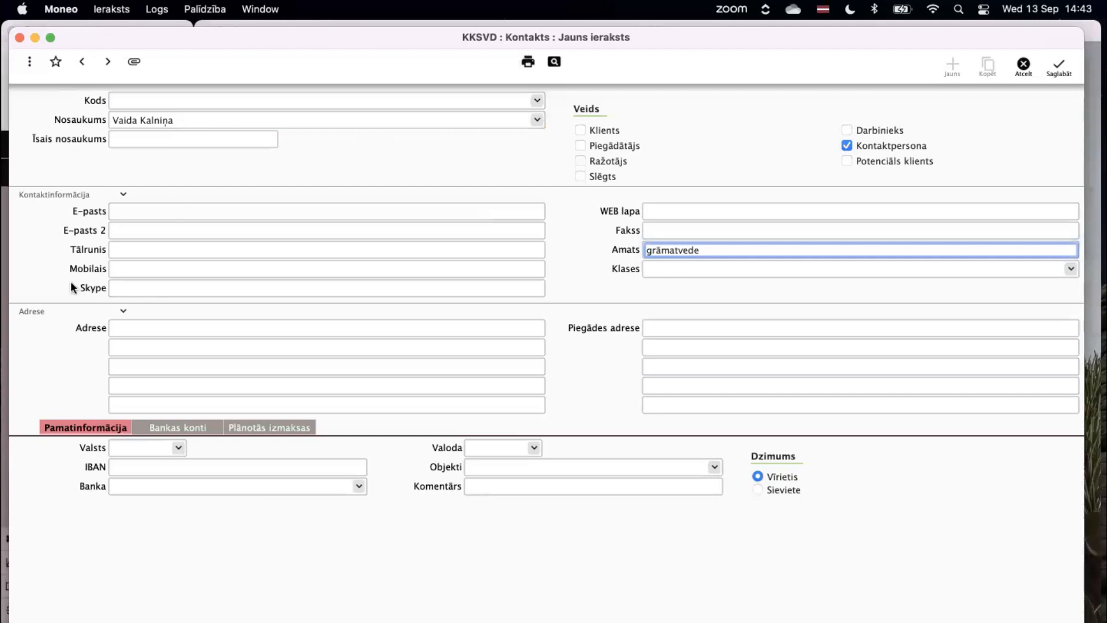
click(166, 266)
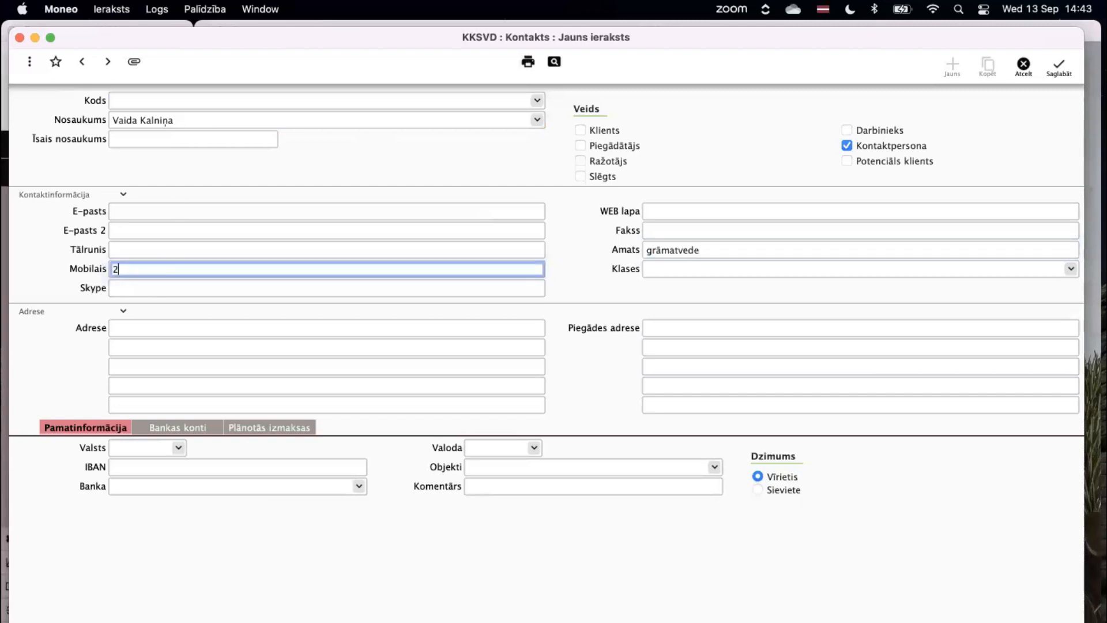
click(157, 213)
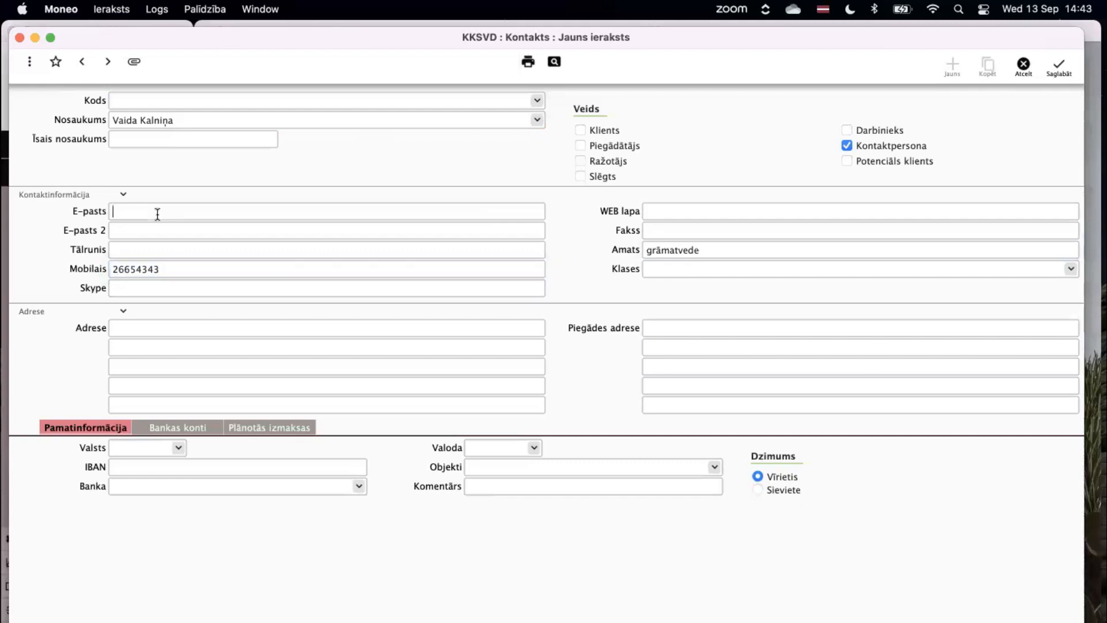
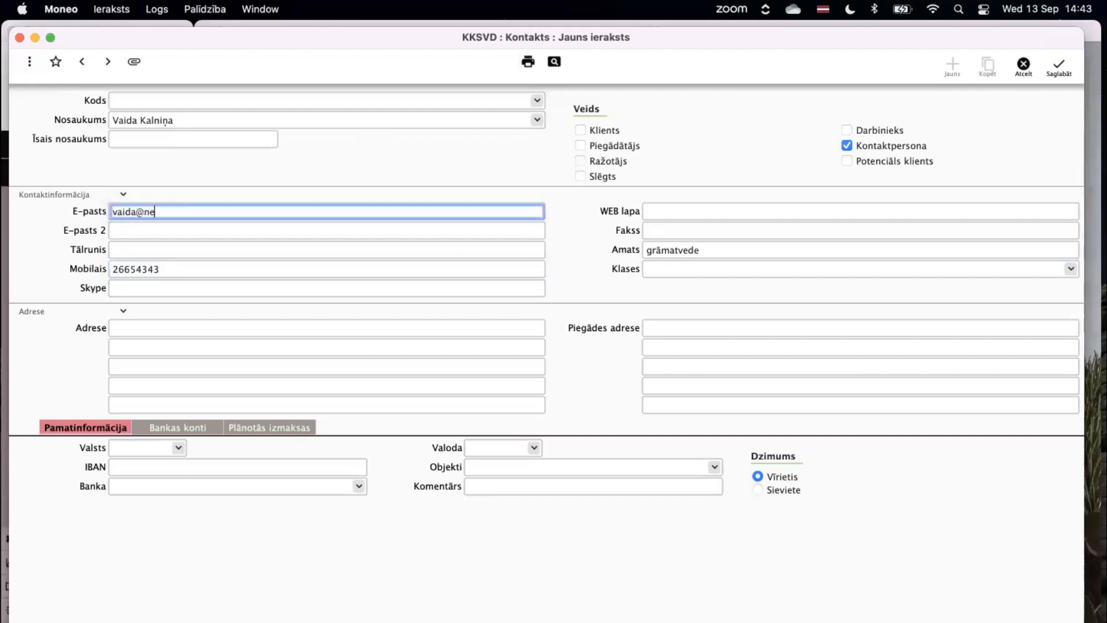
click(1060, 66)
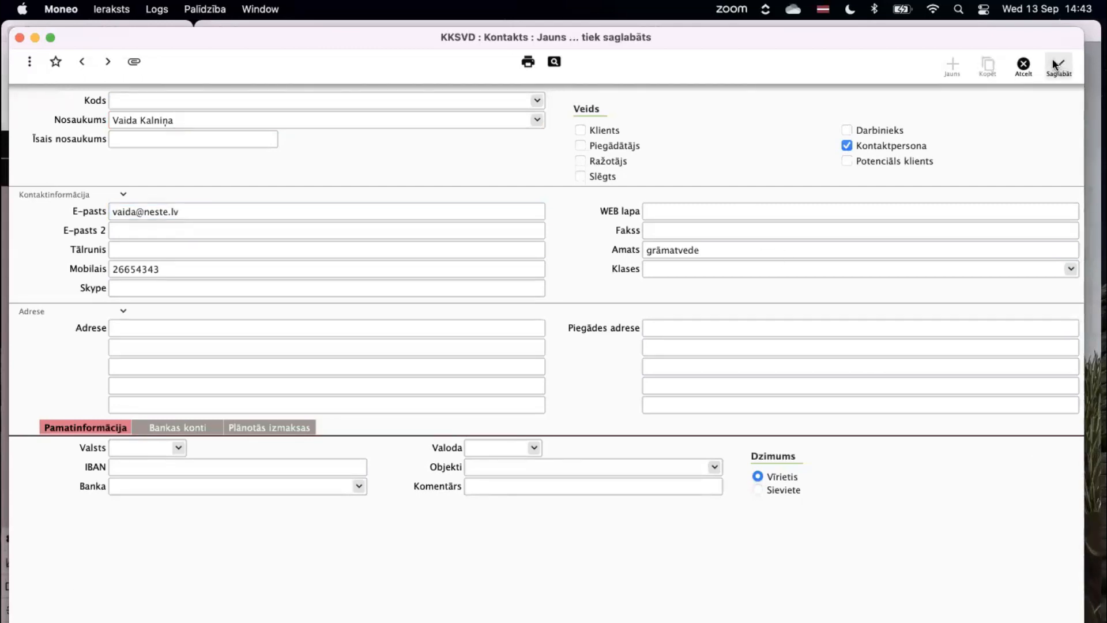
click(35, 39)
Select the new contact and view supplier 1018's empty Piegādes adreses list.
click(194, 508)
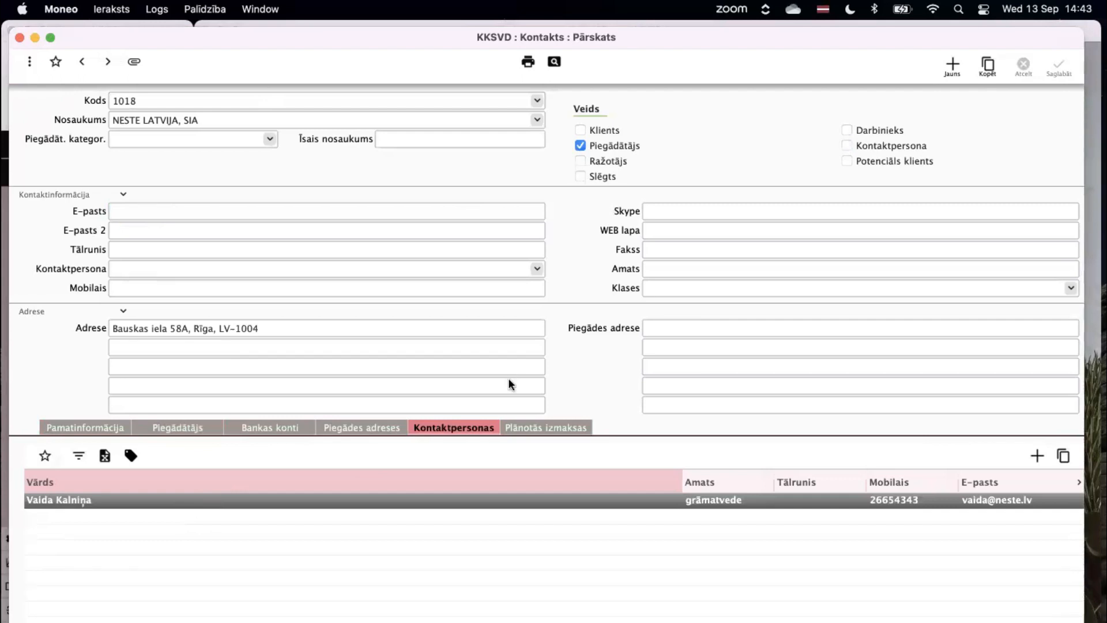
click(385, 435)
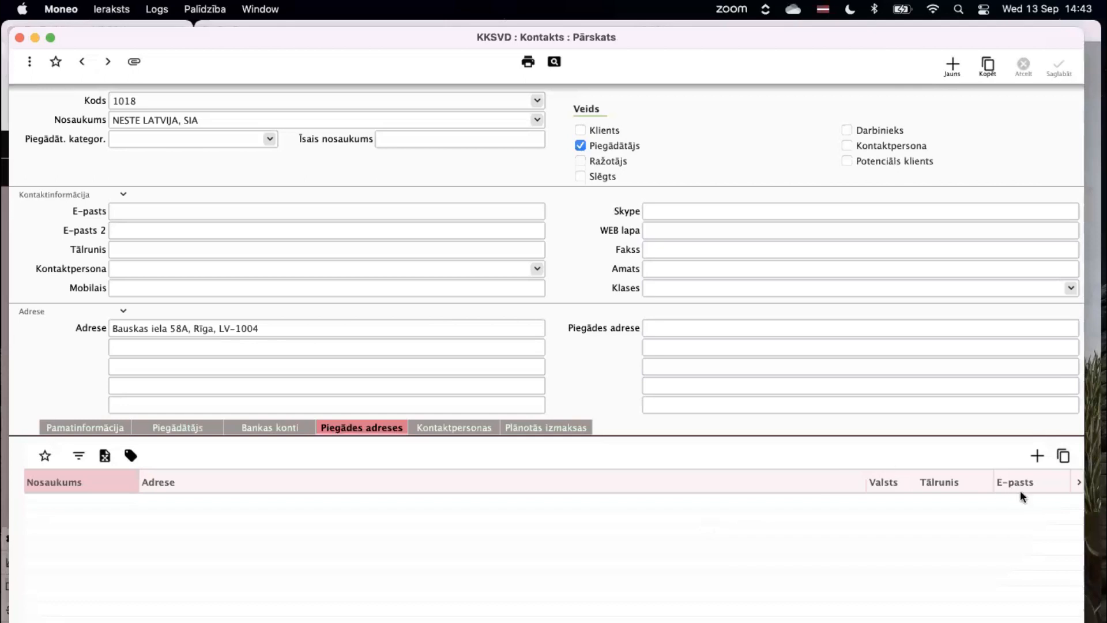
click(1037, 459)
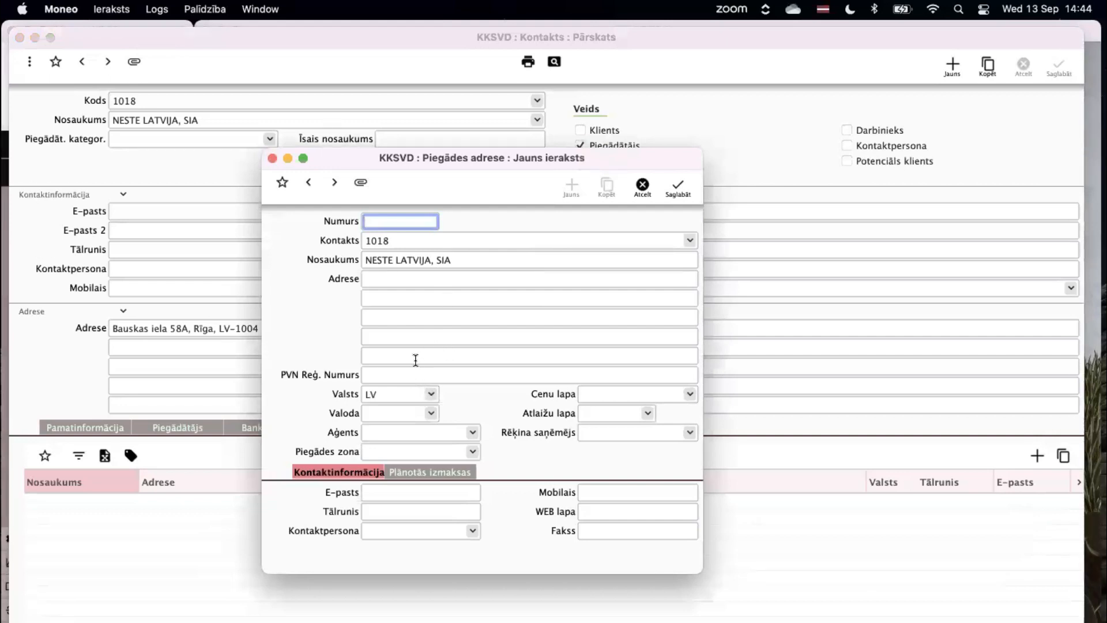
click(444, 261)
click(446, 262)
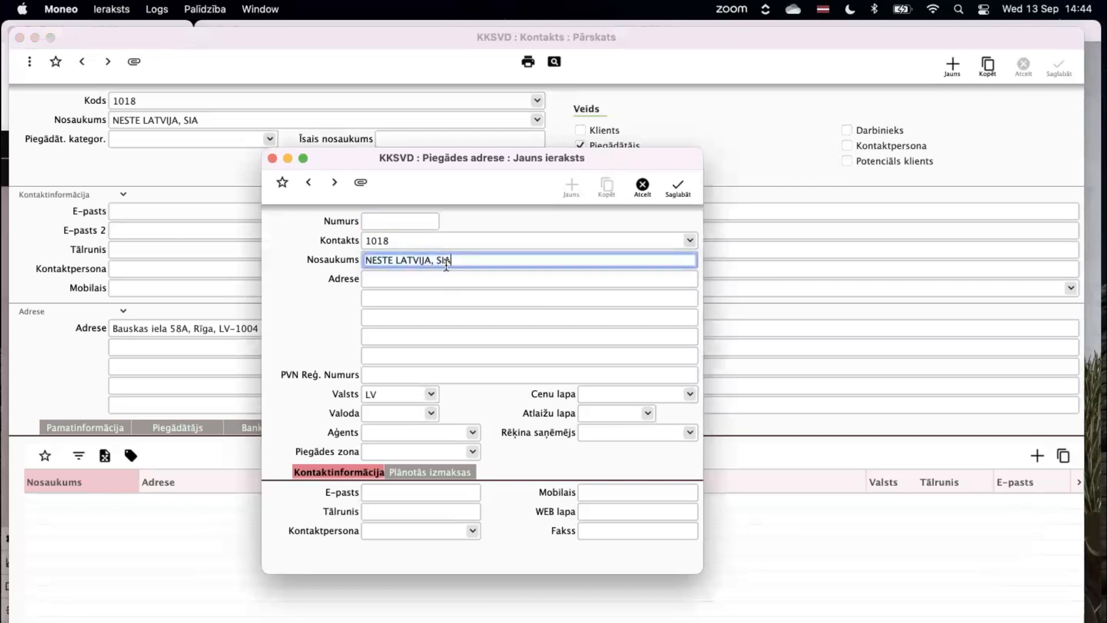
click(396, 380)
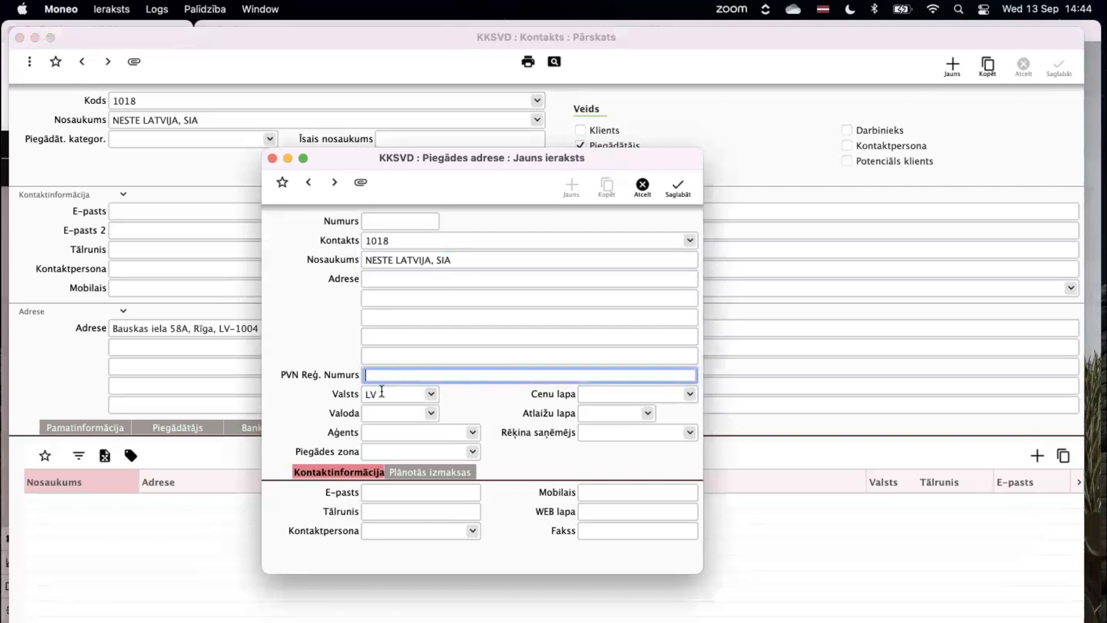
drag(382, 391, 366, 386)
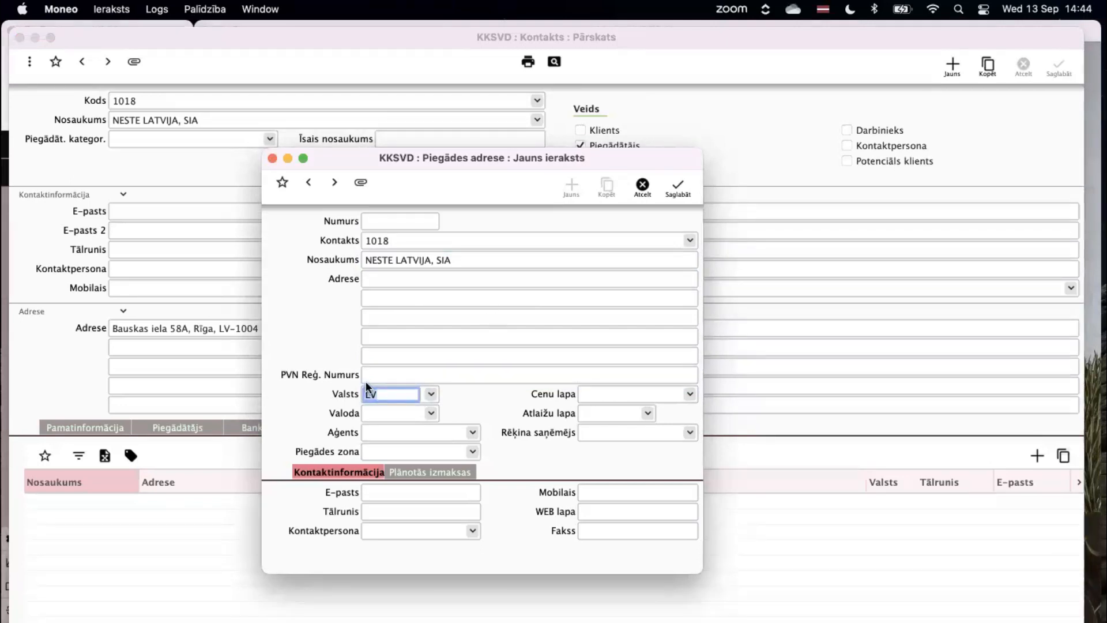
click(271, 158)
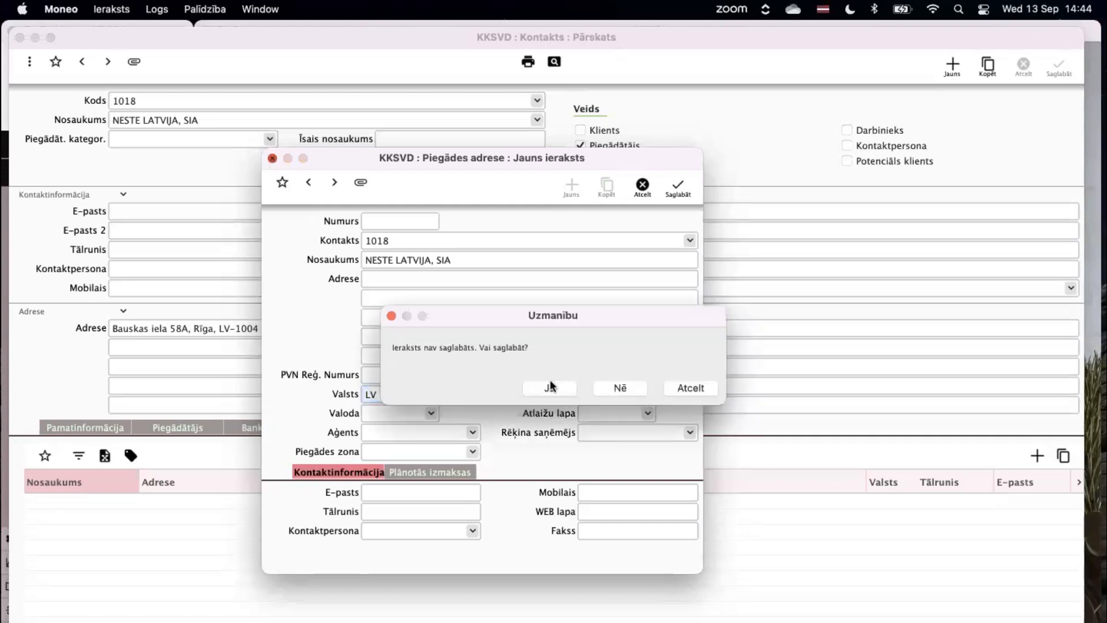
click(618, 389)
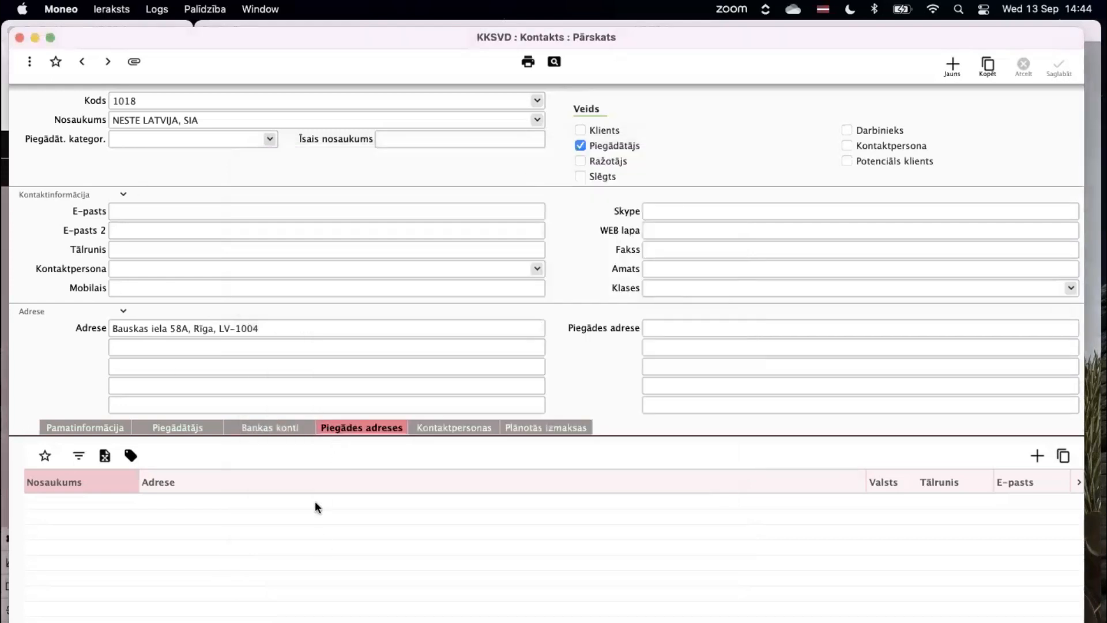